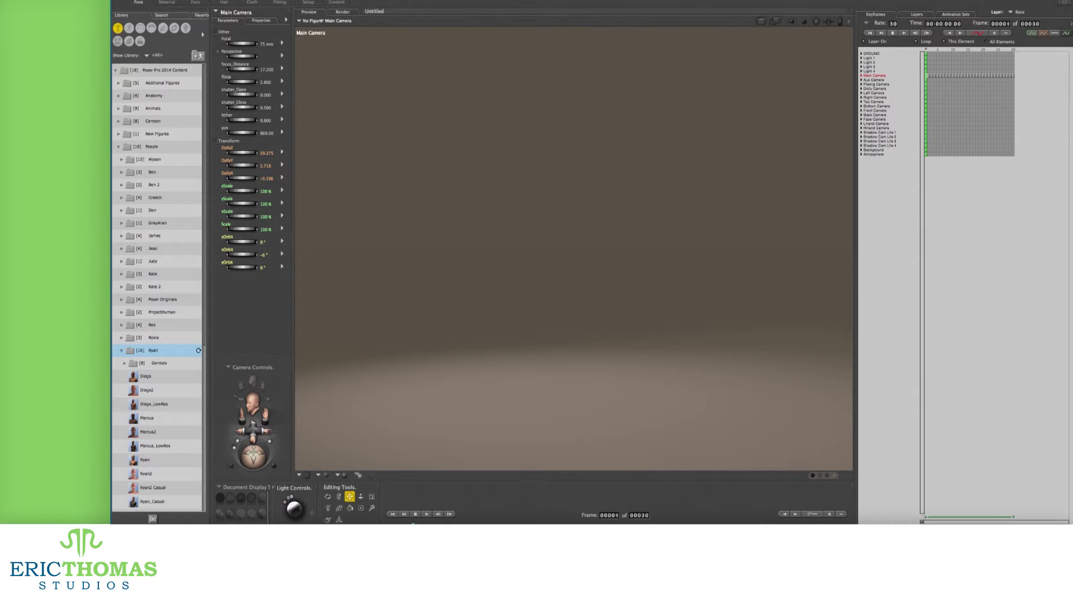
Load the Ryan figure from the People collection of the content library into the scene.
{"action": "scroll", "coordinate": [156, 288], "scroll_direction": "down", "scroll_amount": 5}
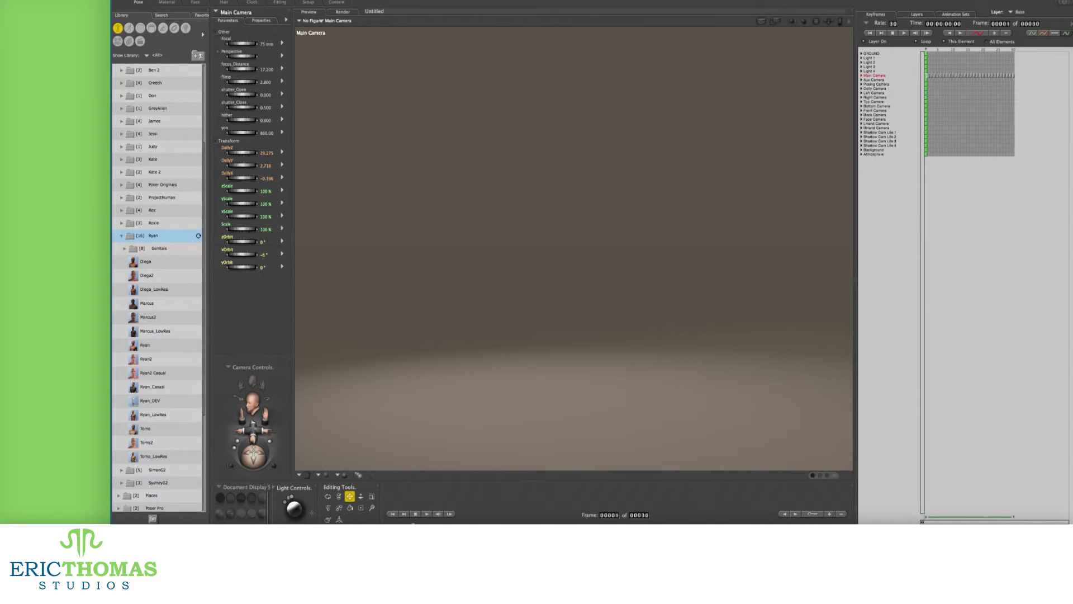
{"action": "left_click", "coordinate": [145, 345]}
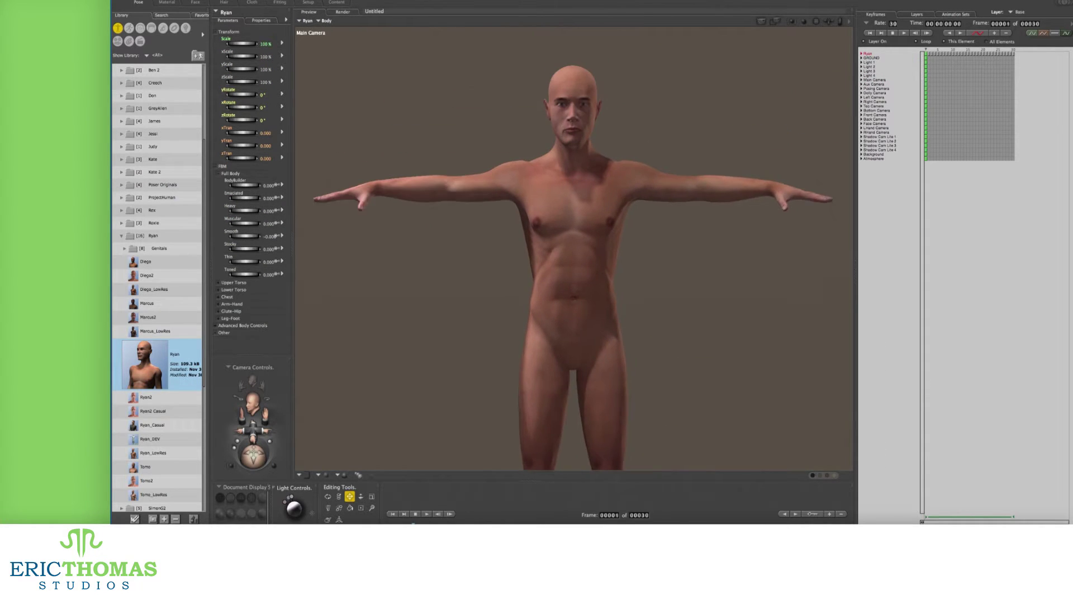
Shape the figure's full body by raising the Emaciated, Smooth, Toned and Thin morphs, with Smooth at 1.000.
{"action": "left_click_drag", "start_coordinate": [243, 198], "coordinate": [263, 199]}
{"action": "left_click_drag", "start_coordinate": [243, 236], "coordinate": [246, 210]}
{"action": "left_click_drag", "start_coordinate": [243, 274], "coordinate": [265, 274]}
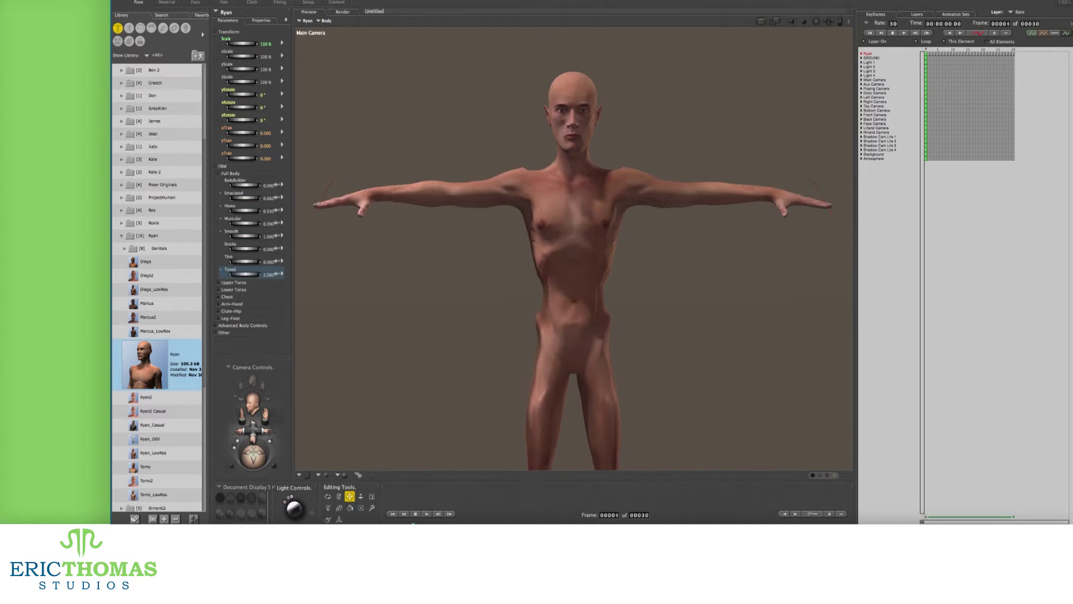
{"action": "left_click_drag", "start_coordinate": [244, 198], "coordinate": [235, 199]}
{"action": "left_click_drag", "start_coordinate": [243, 262], "coordinate": [245, 262]}
{"action": "left_click", "coordinate": [230, 173]}
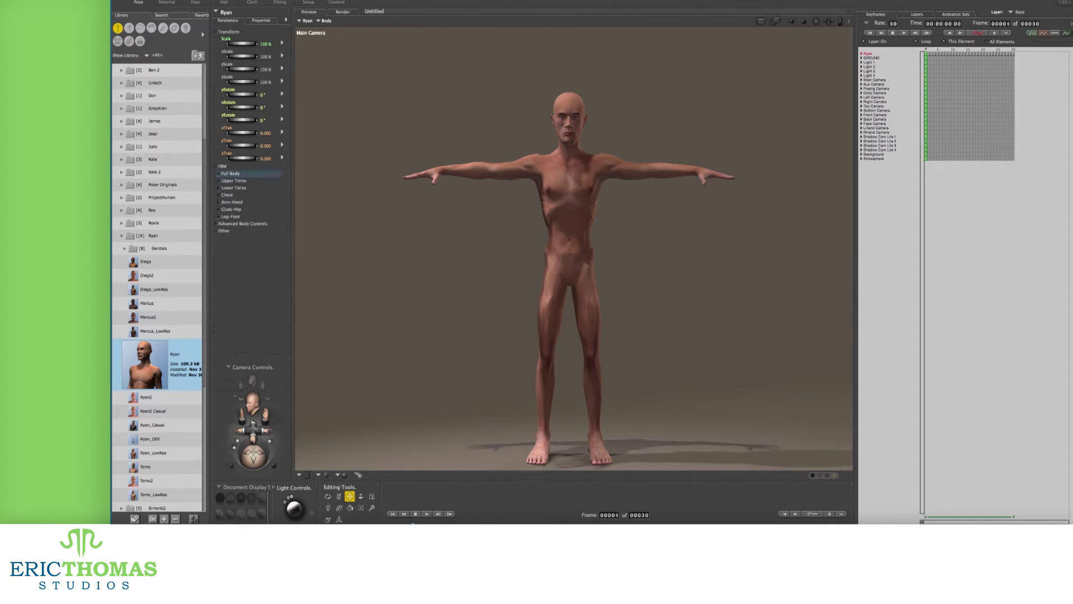
Adjust the upper torso morphs for Inhale, ClaviclePronounced, ClavicleHeight at 1.500 and AdamsAppleDown at -0.300.
{"action": "left_click", "coordinate": [233, 179]}
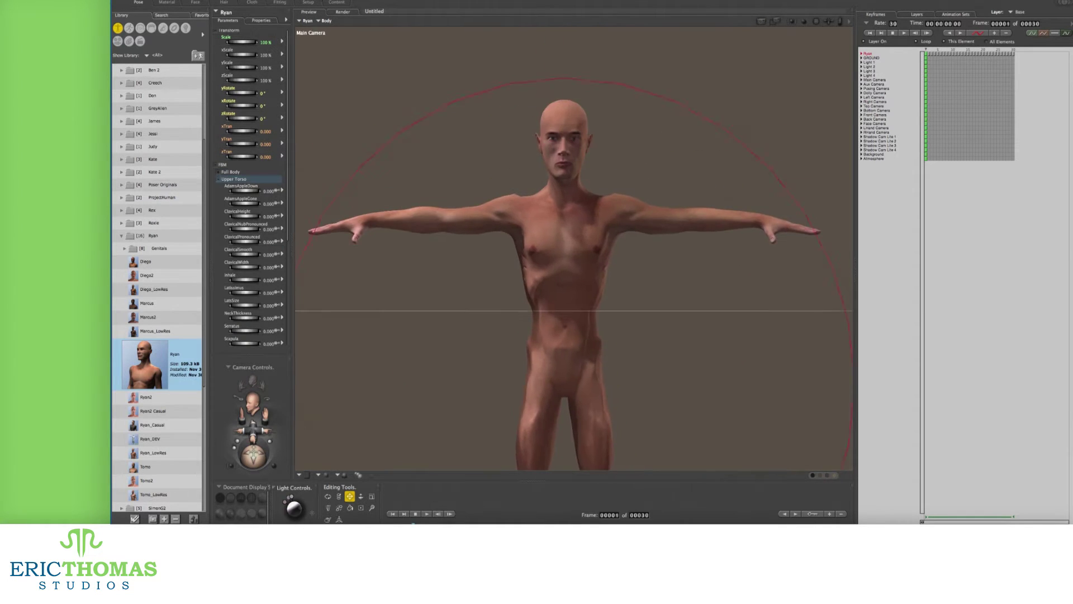
{"action": "left_click_drag", "start_coordinate": [243, 279], "coordinate": [251, 280]}
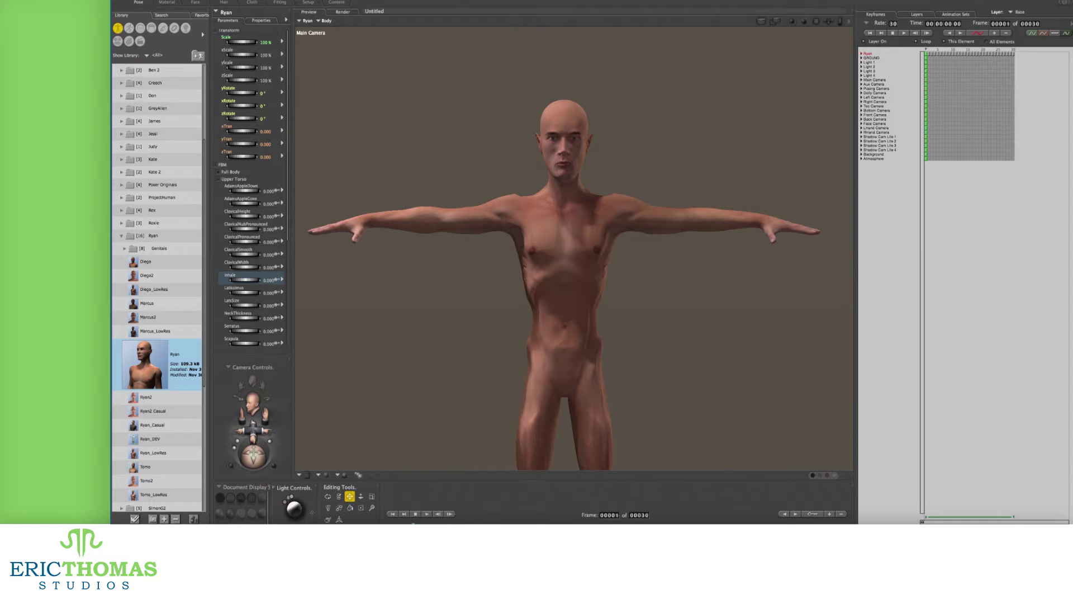
{"action": "left_click_drag", "start_coordinate": [243, 93], "coordinate": [254, 93]}
{"action": "left_click_drag", "start_coordinate": [243, 242], "coordinate": [238, 190]}
{"action": "left_click", "coordinate": [243, 267]}
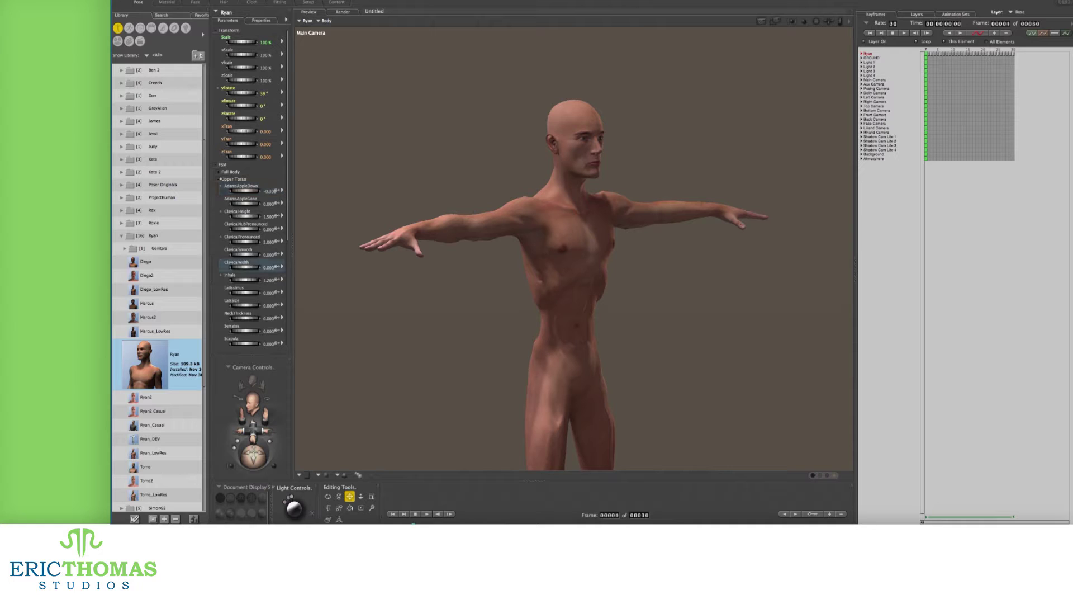
Set the upper torso's ClavicleWidth to about 1.040 and LatsSize to 1.400, lower Latissimus and NeckThickness, and set Serratus to about 1.500.
{"action": "scroll", "coordinate": [252, 223], "scroll_direction": "down", "scroll_amount": 2}
{"action": "left_click_drag", "start_coordinate": [243, 267], "coordinate": [250, 280]}
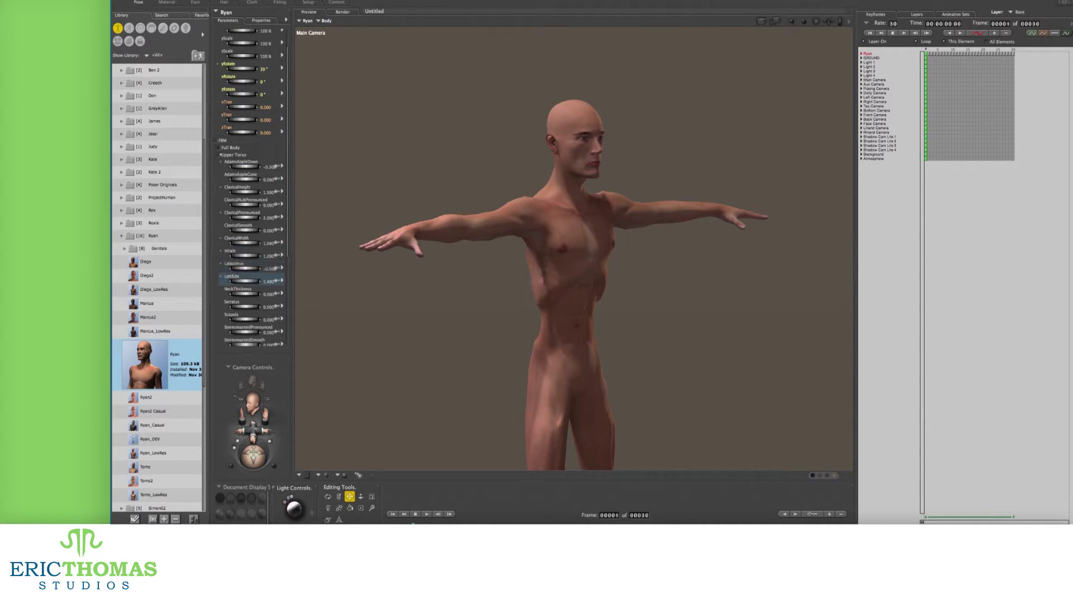
{"action": "left_click_drag", "start_coordinate": [243, 69], "coordinate": [237, 68]}
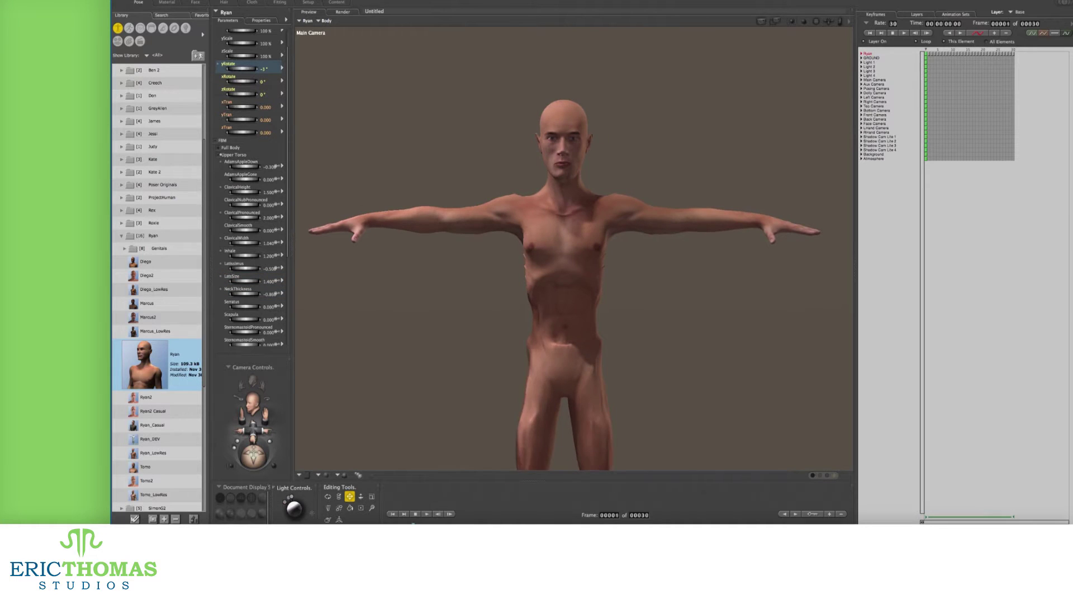
{"action": "left_click_drag", "start_coordinate": [243, 293], "coordinate": [238, 294]}
{"action": "left_click_drag", "start_coordinate": [243, 68], "coordinate": [248, 68]}
{"action": "left_click_drag", "start_coordinate": [244, 306], "coordinate": [250, 306]}
Adjust the Trapezius and the remaining upper torso morphs.
{"action": "scroll", "coordinate": [252, 224], "scroll_direction": "down", "scroll_amount": 3}
{"action": "left_click_drag", "start_coordinate": [243, 269], "coordinate": [241, 269]}
{"action": "scroll", "coordinate": [251, 184], "scroll_direction": "up", "scroll_amount": 3}
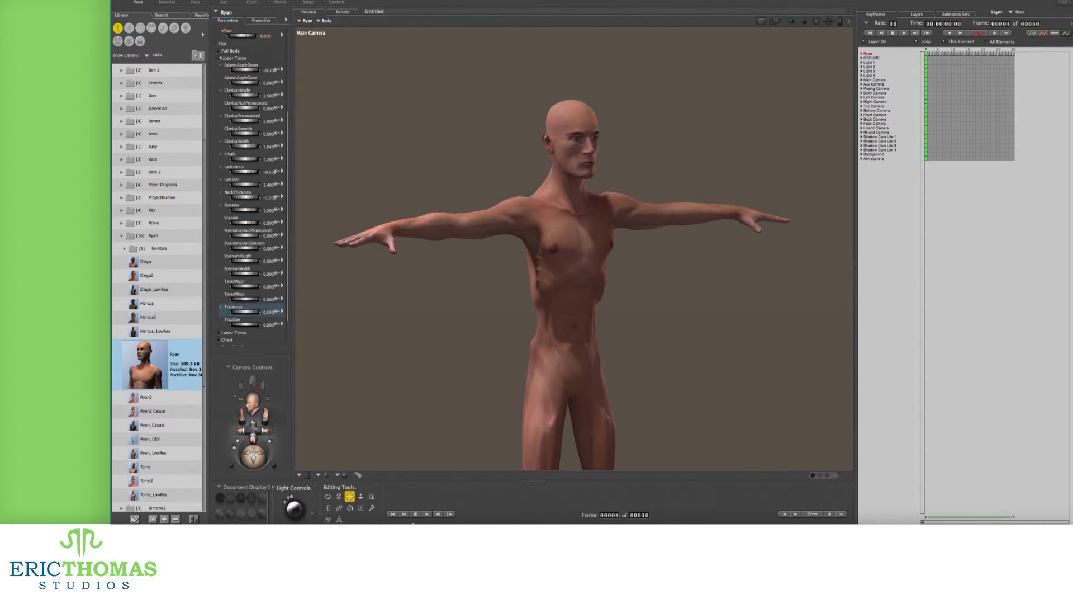
{"action": "left_click_drag", "start_coordinate": [246, 84], "coordinate": [240, 84]}
{"action": "scroll", "coordinate": [252, 184], "scroll_direction": "down", "scroll_amount": 5}
{"action": "left_click_drag", "start_coordinate": [244, 294], "coordinate": [238, 294]}
{"action": "scroll", "coordinate": [251, 185], "scroll_direction": "up", "scroll_amount": 3}
Shape the lower torso with the ErectorSpinae morph at about 1.500, ExternalObliques at about 0.53 and an adjusted BellyThickness.
{"action": "left_click", "coordinate": [220, 116]}
{"action": "left_click", "coordinate": [219, 123]}
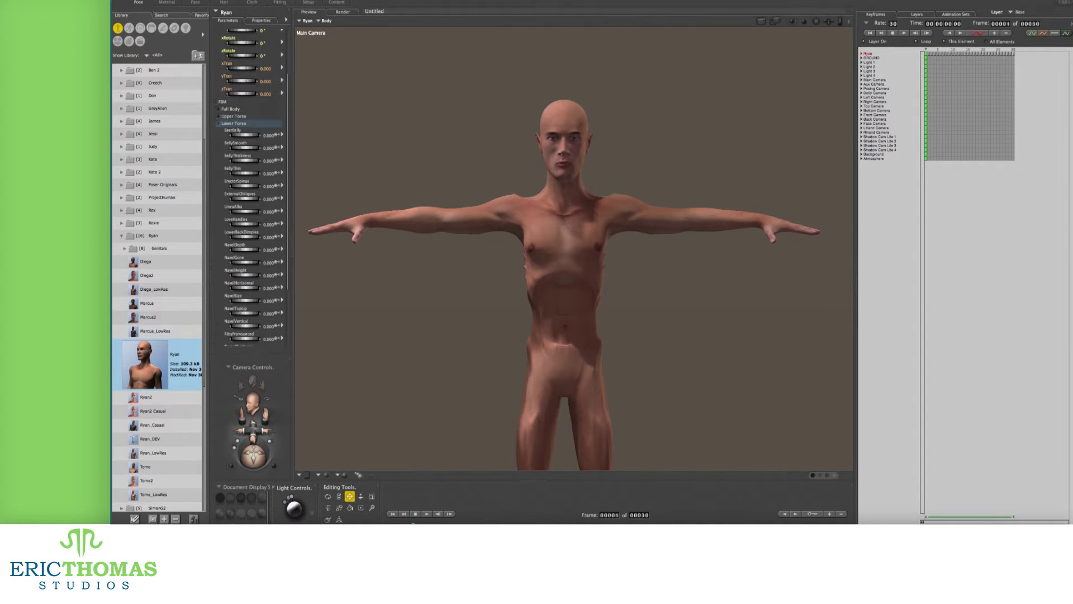
{"action": "left_click_drag", "start_coordinate": [240, 30], "coordinate": [252, 30]}
{"action": "scroll", "coordinate": [252, 184], "scroll_direction": "up", "scroll_amount": 1}
{"action": "left_click_drag", "start_coordinate": [242, 189], "coordinate": [246, 189]}
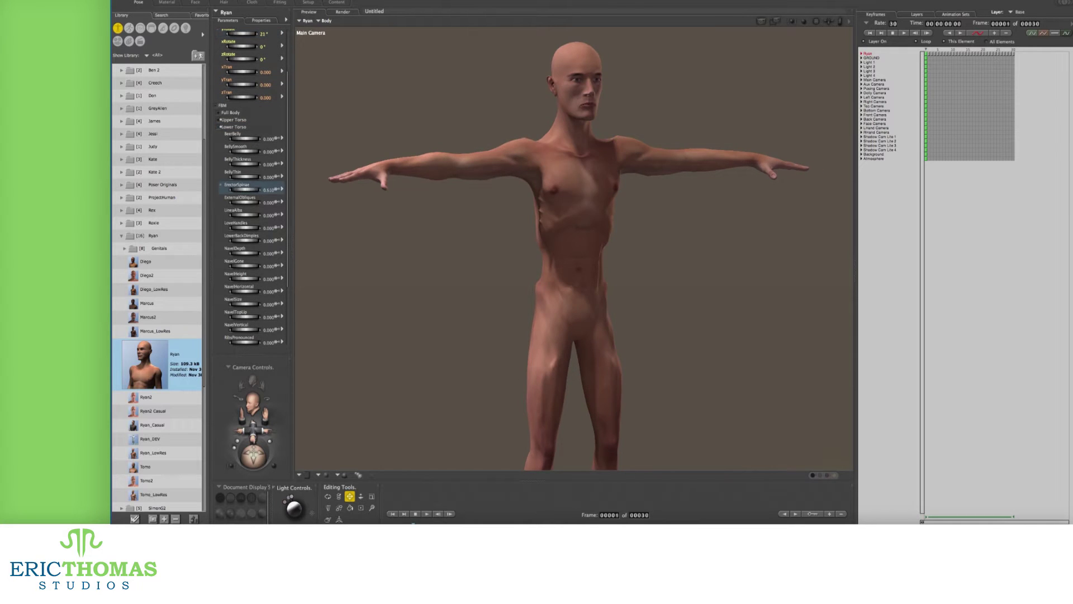
{"action": "left_click_drag", "start_coordinate": [240, 34], "coordinate": [263, 33]}
{"action": "left_click_drag", "start_coordinate": [240, 202], "coordinate": [248, 201]}
{"action": "left_click_drag", "start_coordinate": [246, 34], "coordinate": [235, 33]}
{"action": "left_click_drag", "start_coordinate": [240, 177], "coordinate": [240, 176]}
{"action": "left_click_drag", "start_coordinate": [240, 164], "coordinate": [249, 164]}
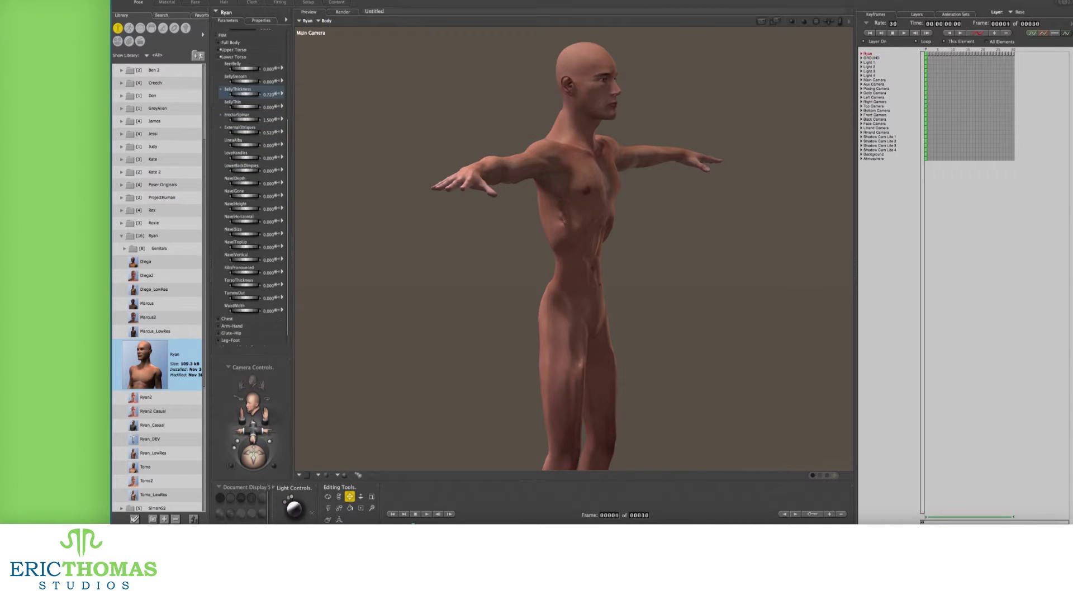
Turn the figure back toward the front and enlarge its chest with the ChestLarge, ChestMuscular and ChestDroop morphs.
{"action": "left_click", "coordinate": [233, 123]}
{"action": "scroll", "coordinate": [249, 83], "scroll_direction": "up", "scroll_amount": 1}
{"action": "left_click_drag", "start_coordinate": [241, 52], "coordinate": [236, 52]}
{"action": "left_click", "coordinate": [227, 152]}
{"action": "mouse_move", "coordinate": [244, 203]}
{"action": "left_mouse_down"}
{"action": "mouse_move", "coordinate": [259, 202]}
{"action": "mouse_move", "coordinate": [257, 215]}
{"action": "left_mouse_up"}
{"action": "left_click_drag", "start_coordinate": [244, 177], "coordinate": [259, 178]}
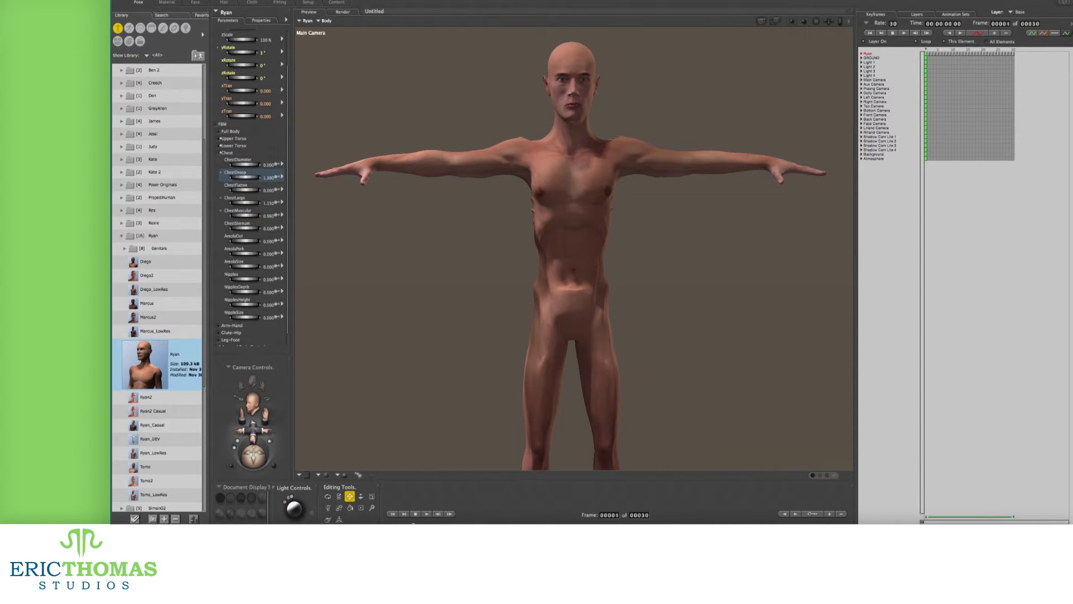
Set the arm morphs ArmSize to -0.300, BicepsBig to 0.360, Deltoids to 1.000 and ForeArmBig to 1.200, and raise Brachialis, Brachioradialis and Coracobrachialis.
{"action": "left_click", "coordinate": [219, 152]}
{"action": "left_click", "coordinate": [219, 160]}
{"action": "mouse_move", "coordinate": [244, 184]}
{"action": "left_mouse_down"}
{"action": "mouse_move", "coordinate": [257, 171]}
{"action": "mouse_move", "coordinate": [251, 197]}
{"action": "left_mouse_up"}
{"action": "left_click_drag", "start_coordinate": [244, 52], "coordinate": [263, 52]}
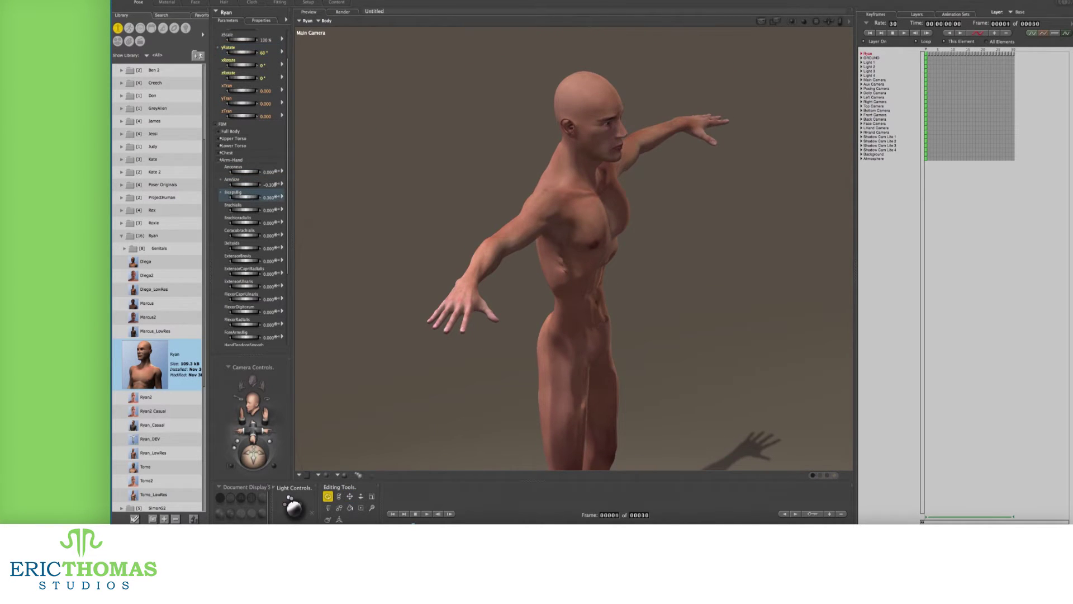
{"action": "left_click", "coordinate": [240, 207]}
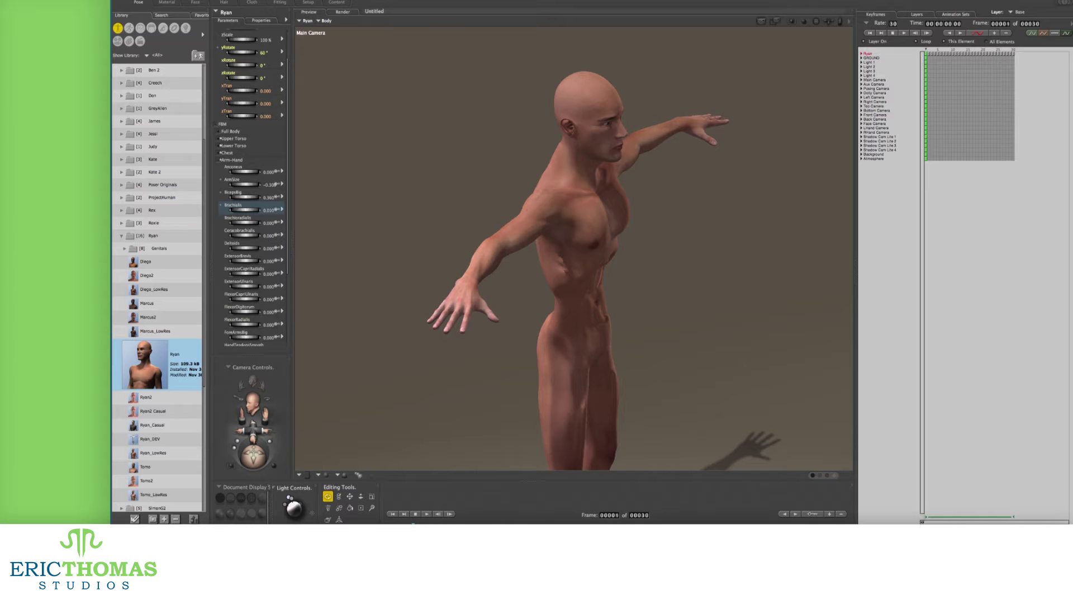
{"action": "left_click_drag", "start_coordinate": [244, 223], "coordinate": [259, 248]}
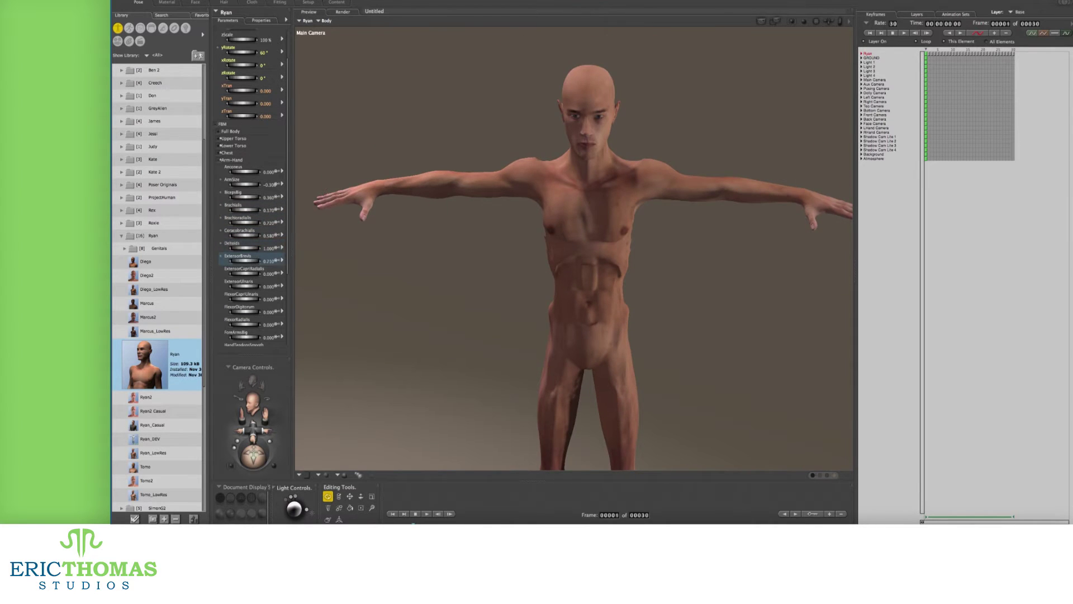
{"action": "scroll", "coordinate": [251, 212], "scroll_direction": "down", "scroll_amount": 5}
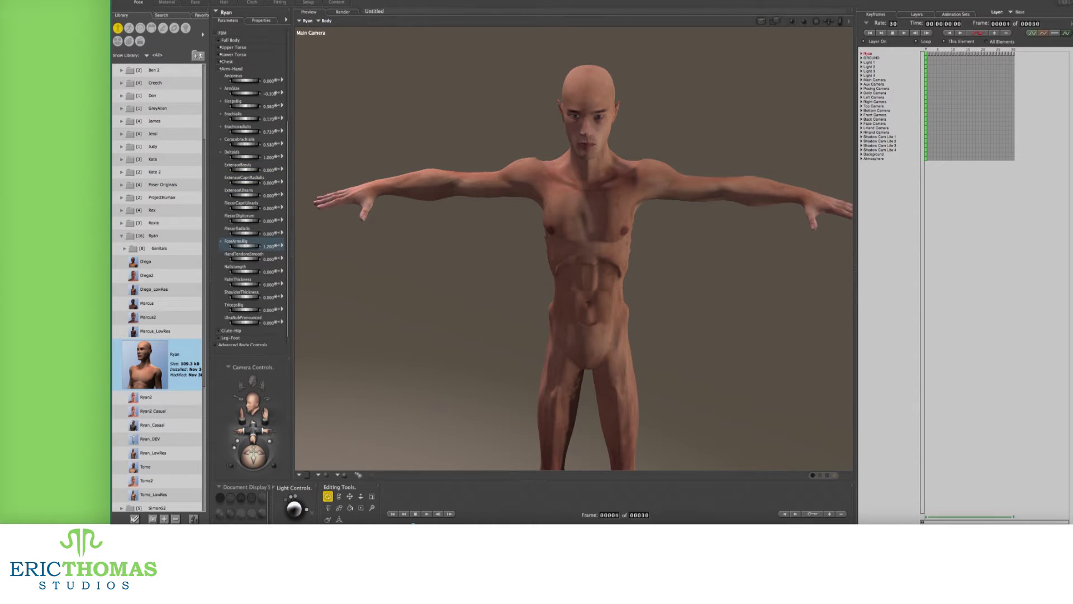
Edit the maximum limit in the NailsLength morph's parameter settings.
{"action": "left_click", "coordinate": [282, 271]}
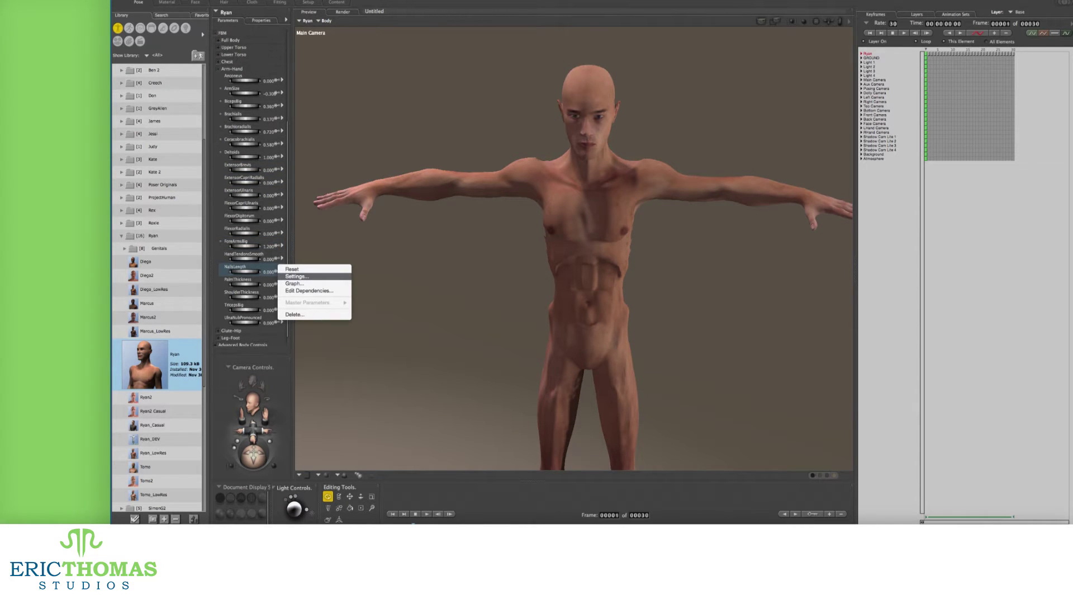
{"action": "left_click", "coordinate": [296, 276]}
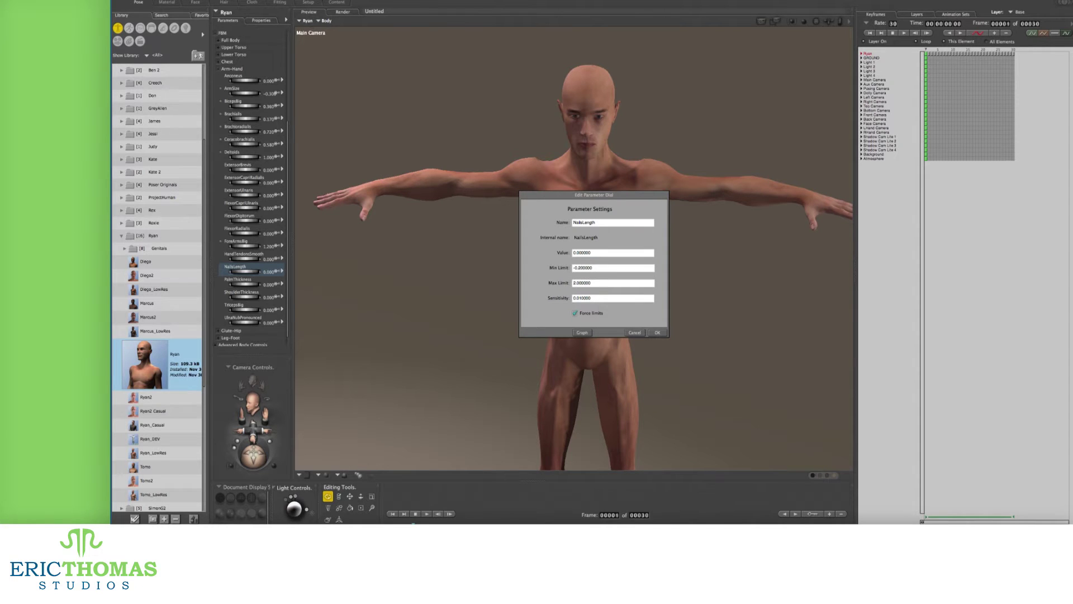
{"action": "left_click_drag", "start_coordinate": [573, 282], "coordinate": [576, 283]}
{"action": "key", "text": "Return"}
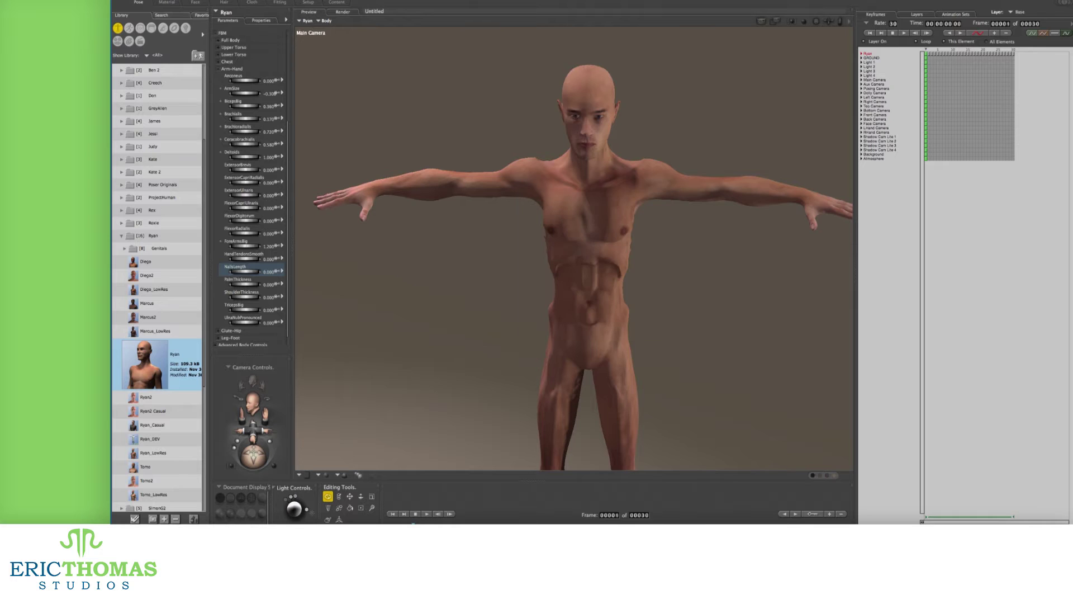
Shift the figure sideways and adjust its arms with the TricepsBig, ShoulderThickness (-1.000), PalmThickness and NailsLength morphs.
{"action": "key", "text": "t"}
{"action": "left_click_drag", "start_coordinate": [615, 252], "coordinate": [651, 251]}
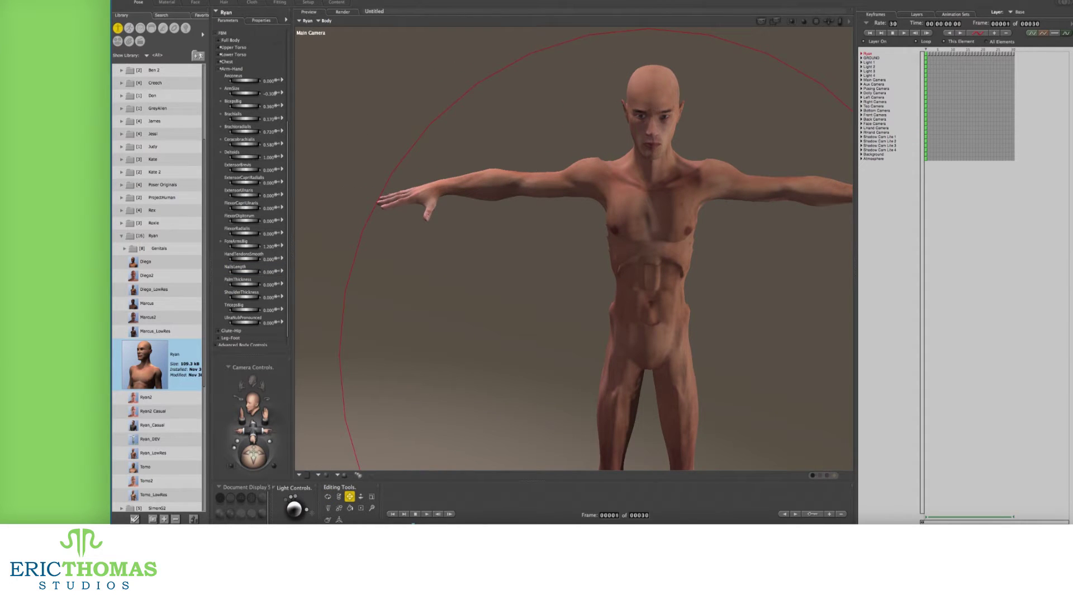
{"action": "left_click_drag", "start_coordinate": [243, 309], "coordinate": [263, 309]}
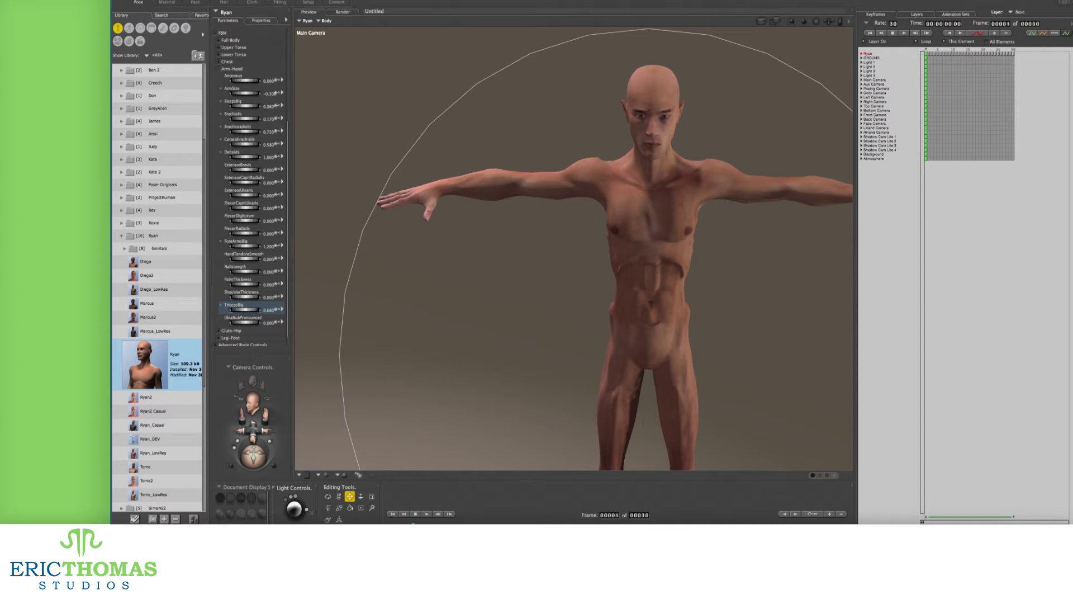
{"action": "mouse_move", "coordinate": [246, 296]}
{"action": "left_mouse_down"}
{"action": "mouse_move", "coordinate": [226, 296]}
{"action": "mouse_move", "coordinate": [253, 284]}
{"action": "left_mouse_up"}
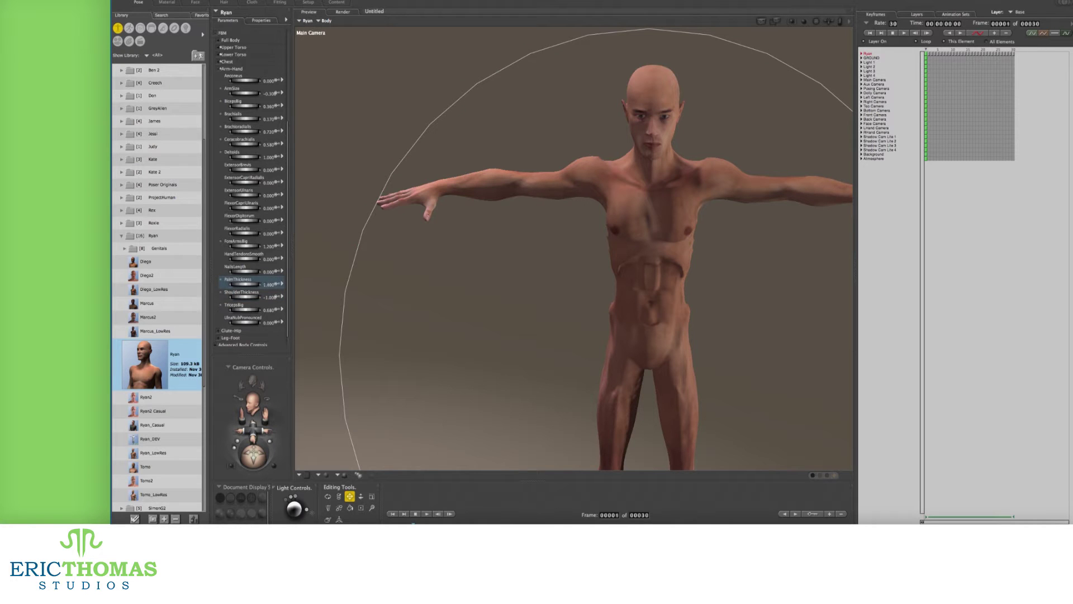
{"action": "left_click_drag", "start_coordinate": [244, 271], "coordinate": [246, 271]}
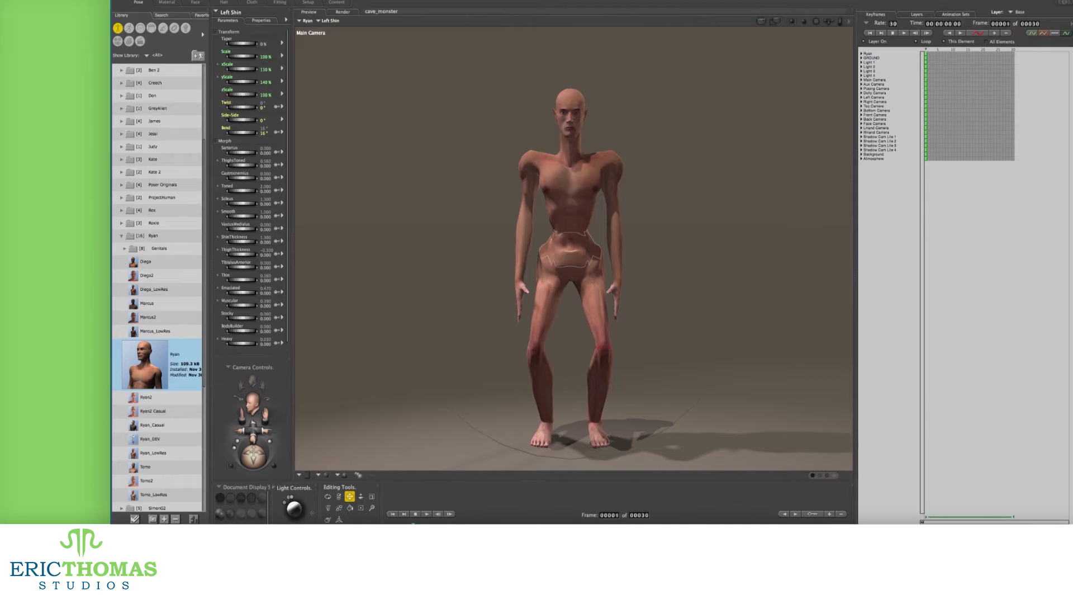
Adjust the waist's yScale and bend the waist forward about 13°.
{"action": "left_click", "coordinate": [570, 254]}
{"action": "left_click_drag", "start_coordinate": [241, 82], "coordinate": [243, 82]}
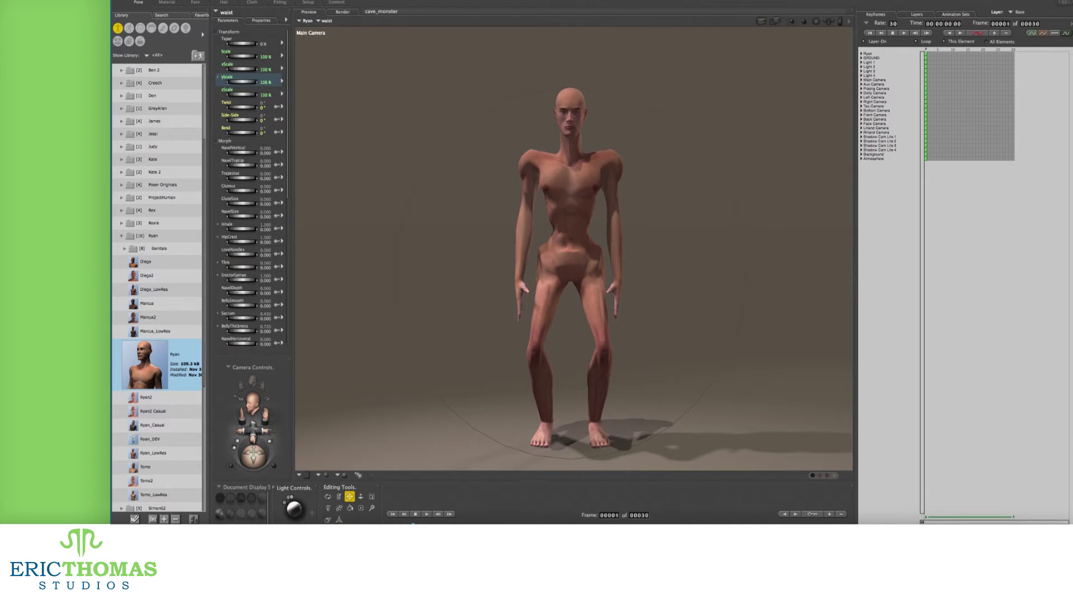
{"action": "left_click_drag", "start_coordinate": [241, 132], "coordinate": [252, 132]}
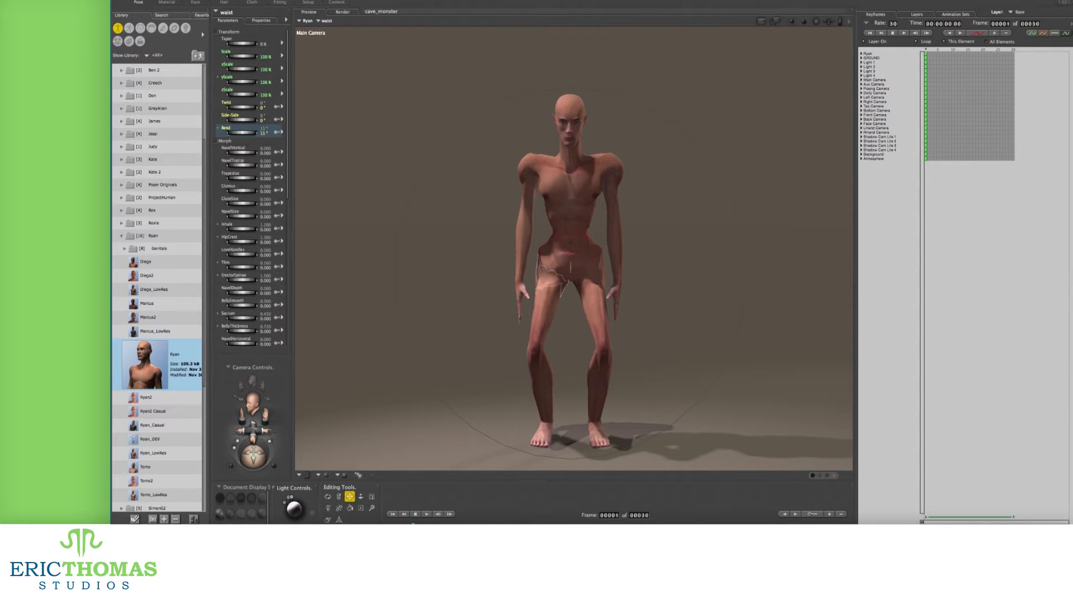
Scale the hip to about 122% in x and 111% in y, and tilt it forward about 7°.
{"action": "left_click", "coordinate": [567, 274]}
{"action": "left_click_drag", "start_coordinate": [240, 82], "coordinate": [247, 81]}
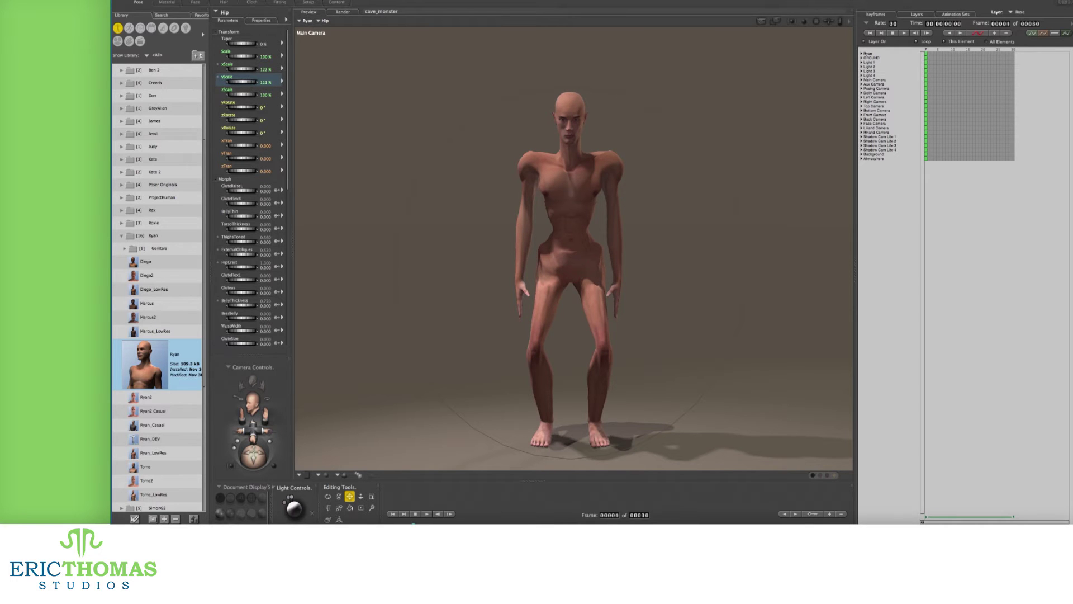
{"action": "left_click_drag", "start_coordinate": [240, 119], "coordinate": [244, 132]}
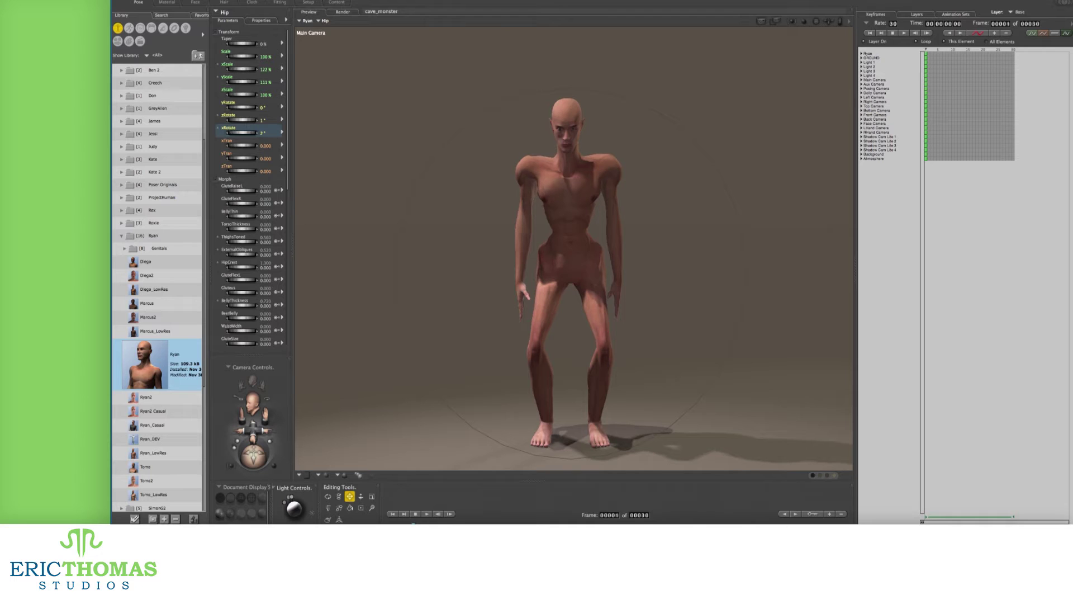
Scale the abdomen to about 103% in y and bend it forward about 7°, and bend the scaled chest about 5°.
{"action": "left_click", "coordinate": [570, 221]}
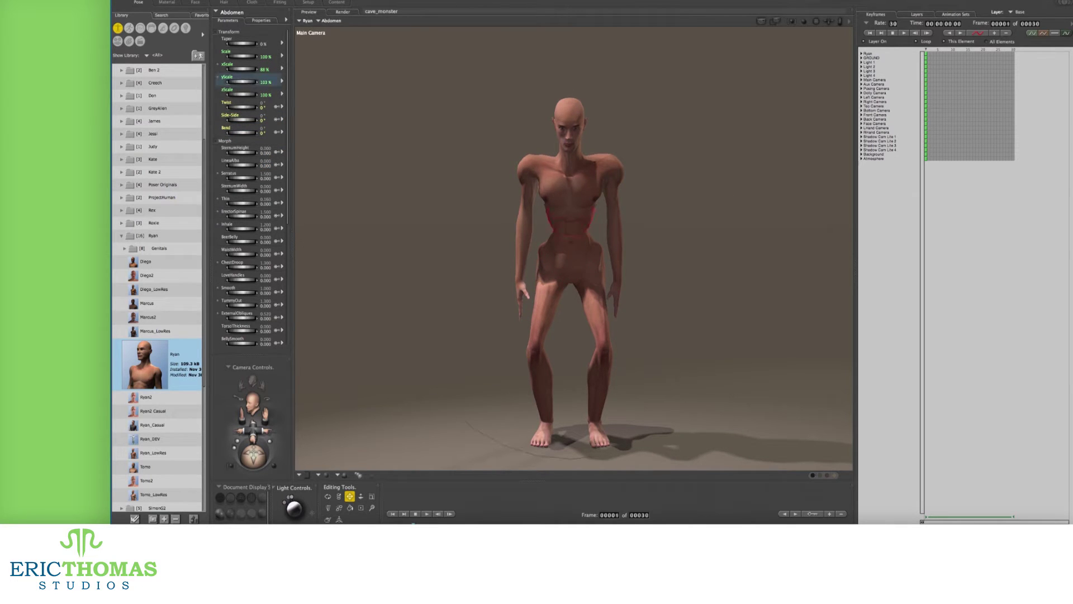
{"action": "left_click_drag", "start_coordinate": [240, 133], "coordinate": [244, 133]}
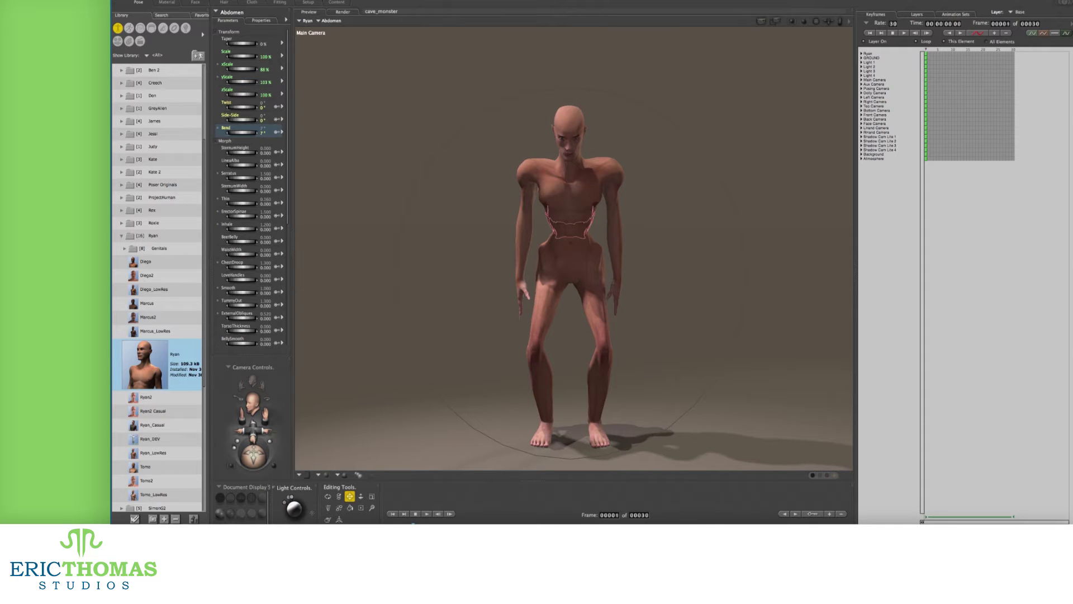
{"action": "left_click", "coordinate": [570, 192]}
{"action": "left_click_drag", "start_coordinate": [240, 132], "coordinate": [244, 132]}
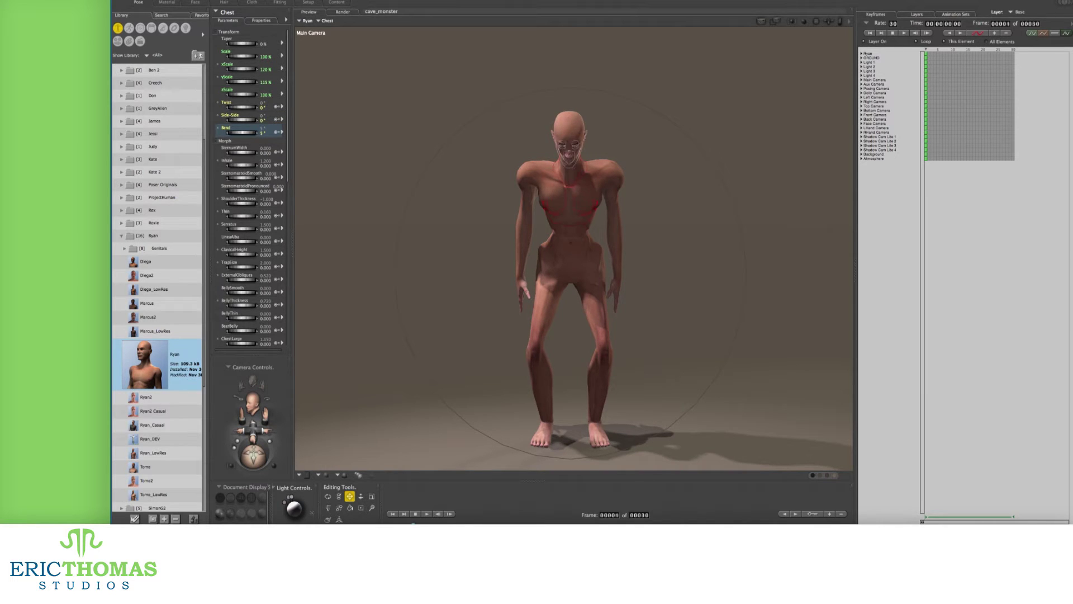
Bend the head back up so the face looks straight ahead.
{"action": "left_click", "coordinate": [568, 137]}
{"action": "left_click_drag", "start_coordinate": [242, 132], "coordinate": [227, 132]}
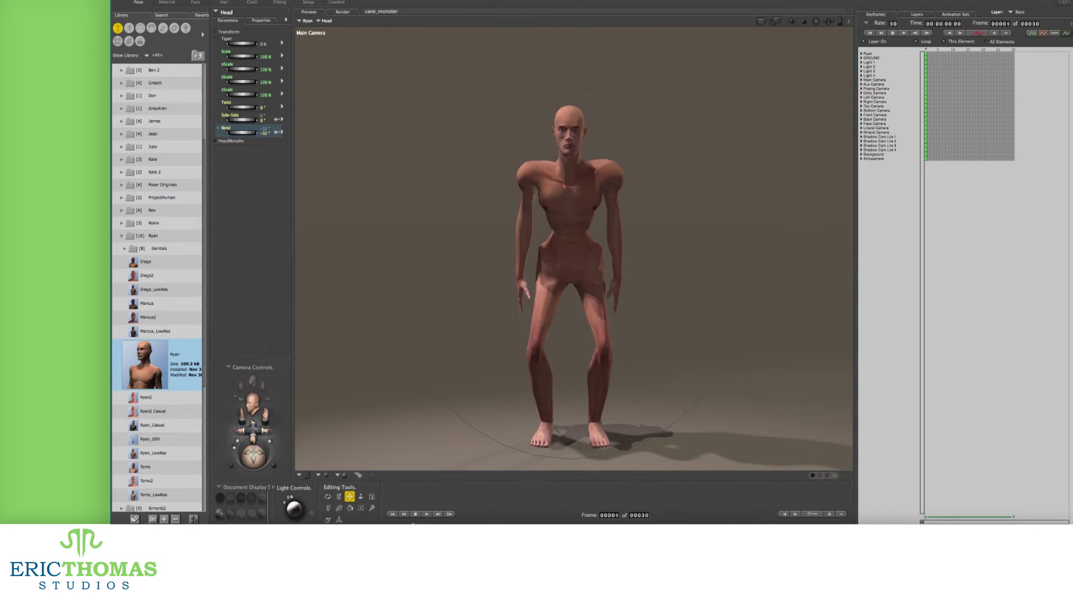
Lengthen the right shoulder to about 155% in x and reduce its zScale.
{"action": "left_click", "coordinate": [530, 184]}
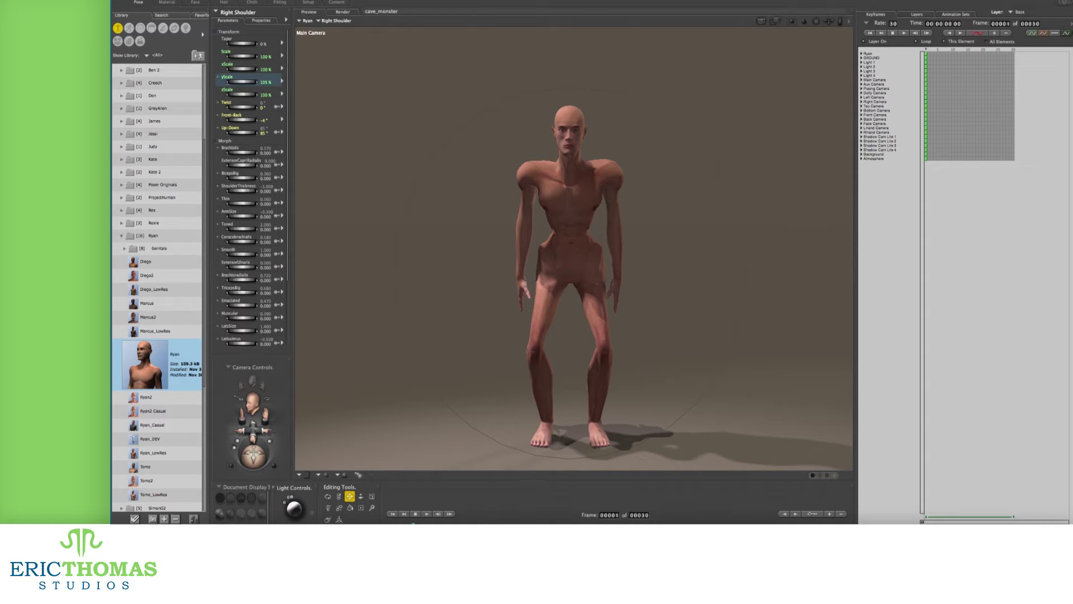
{"action": "left_click_drag", "start_coordinate": [241, 81], "coordinate": [224, 94]}
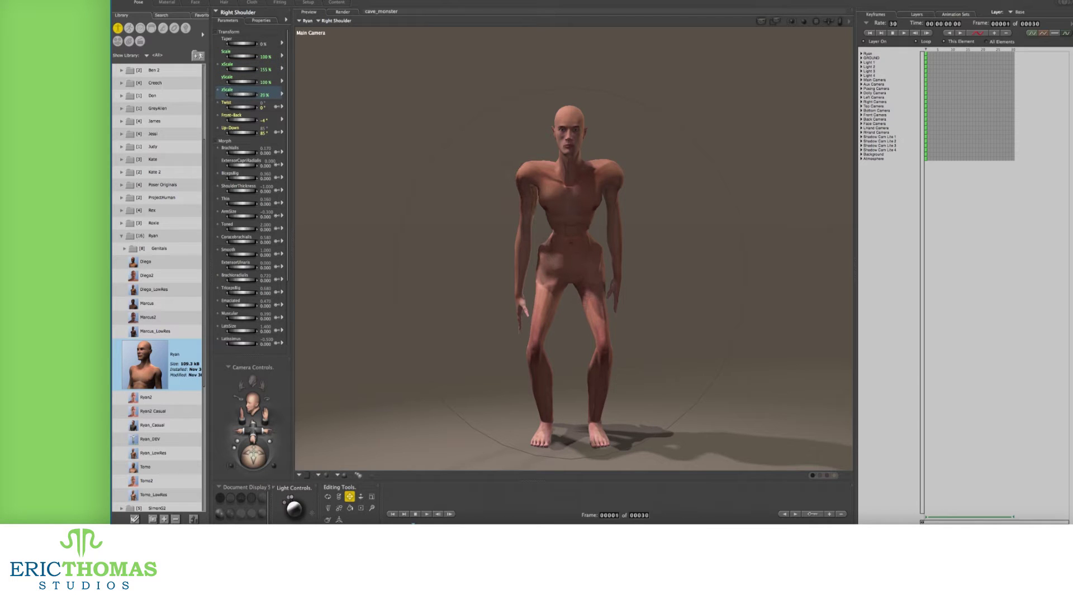
Scale the right shoulder to about 80% in y instead of shrinking z, and match the left shoulder at about 155% x and 80% y.
{"action": "key", "text": "ctrl+z"}
{"action": "left_click_drag", "start_coordinate": [242, 81], "coordinate": [232, 82]}
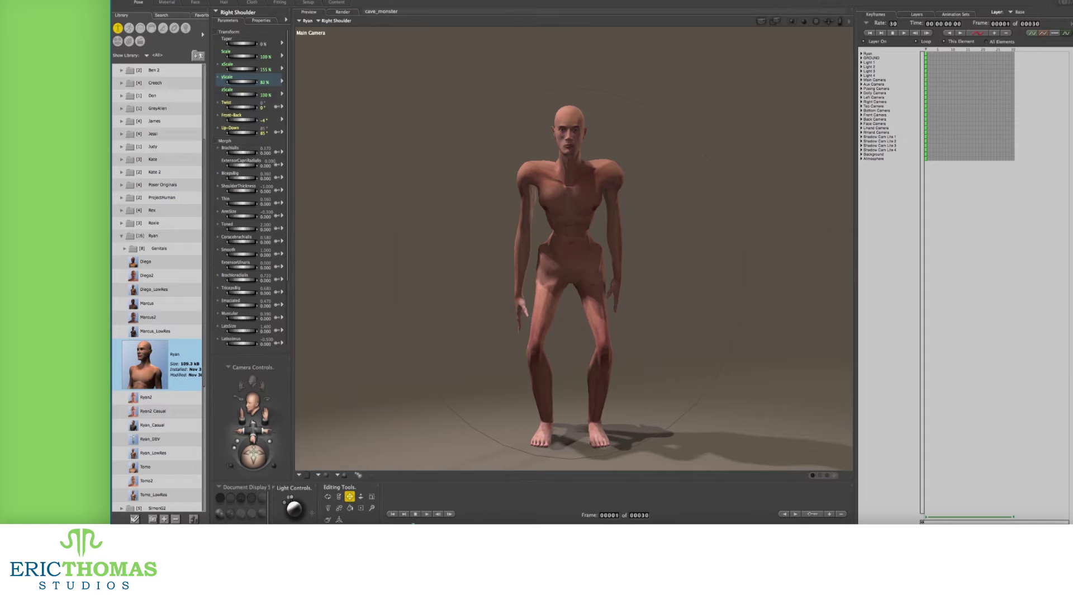
{"action": "left_click", "coordinate": [612, 184]}
{"action": "left_click_drag", "start_coordinate": [242, 69], "coordinate": [262, 69]}
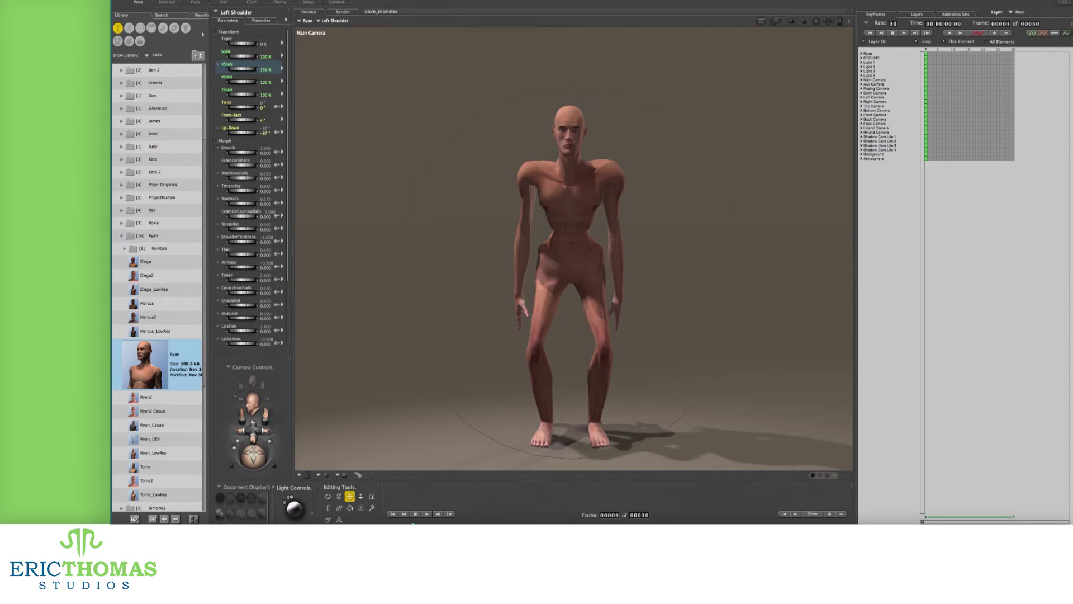
{"action": "left_click_drag", "start_coordinate": [246, 82], "coordinate": [238, 82]}
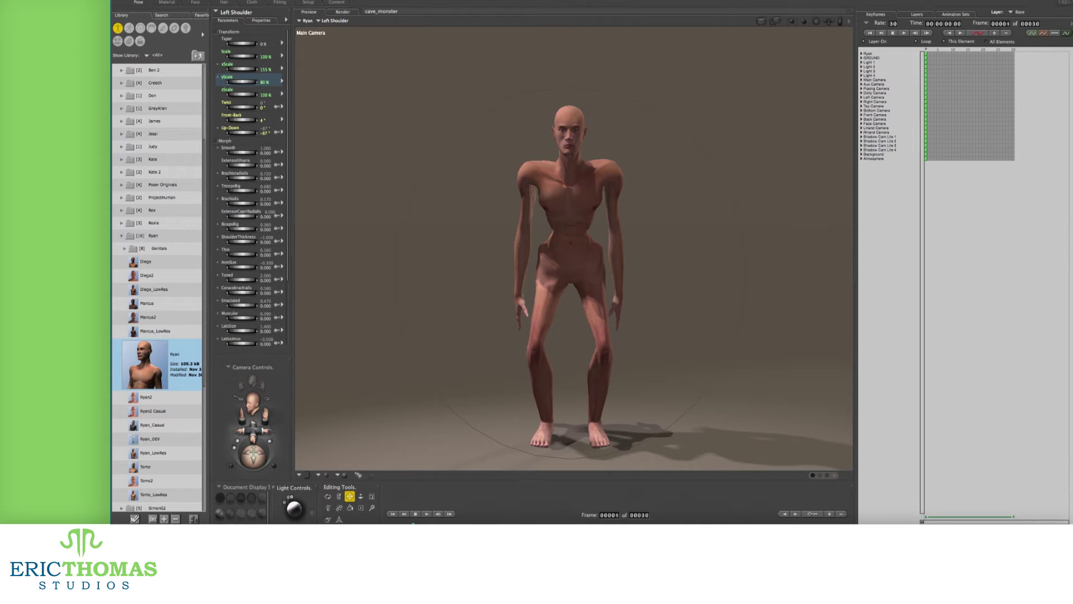
Swing both arms forward by setting Front-Back to about -22° on the left shoulder and 22° on the right shoulder.
{"action": "left_click_drag", "start_coordinate": [241, 120], "coordinate": [226, 119]}
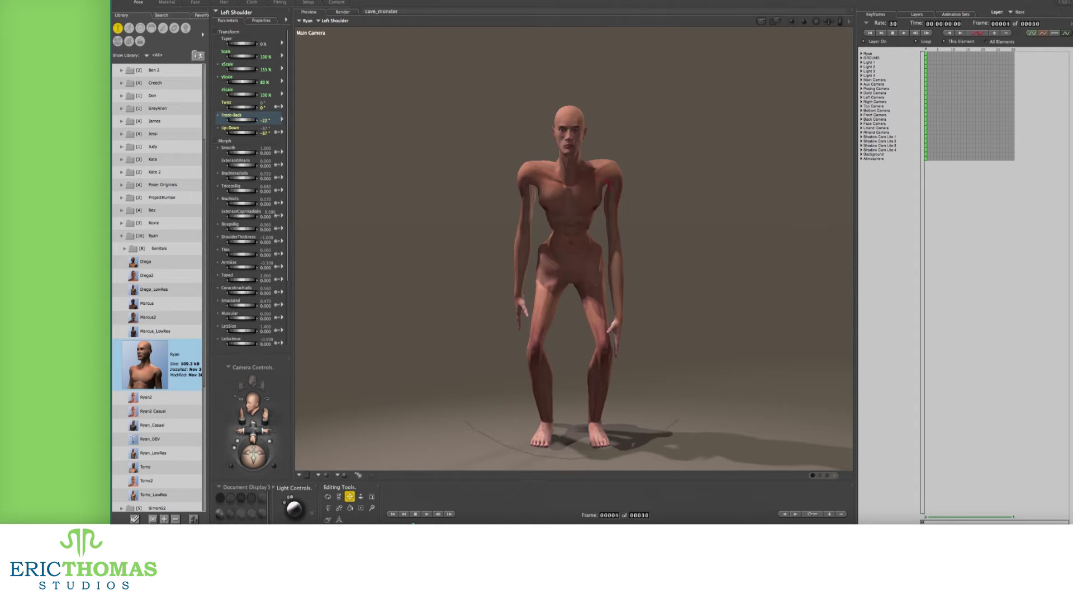
{"action": "left_click", "coordinate": [527, 193]}
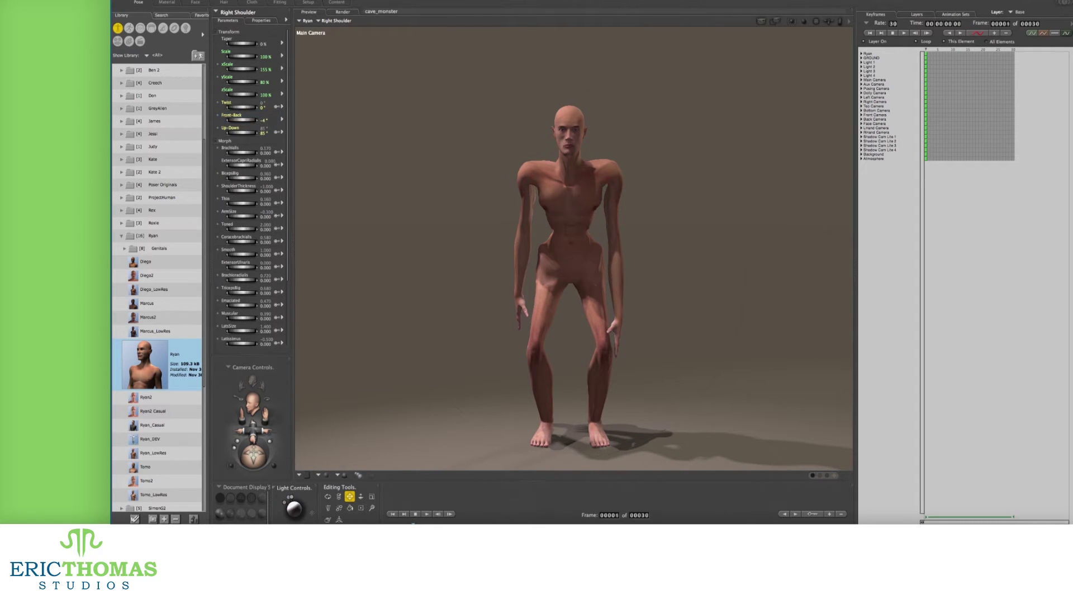
{"action": "left_click_drag", "start_coordinate": [231, 119], "coordinate": [235, 120]}
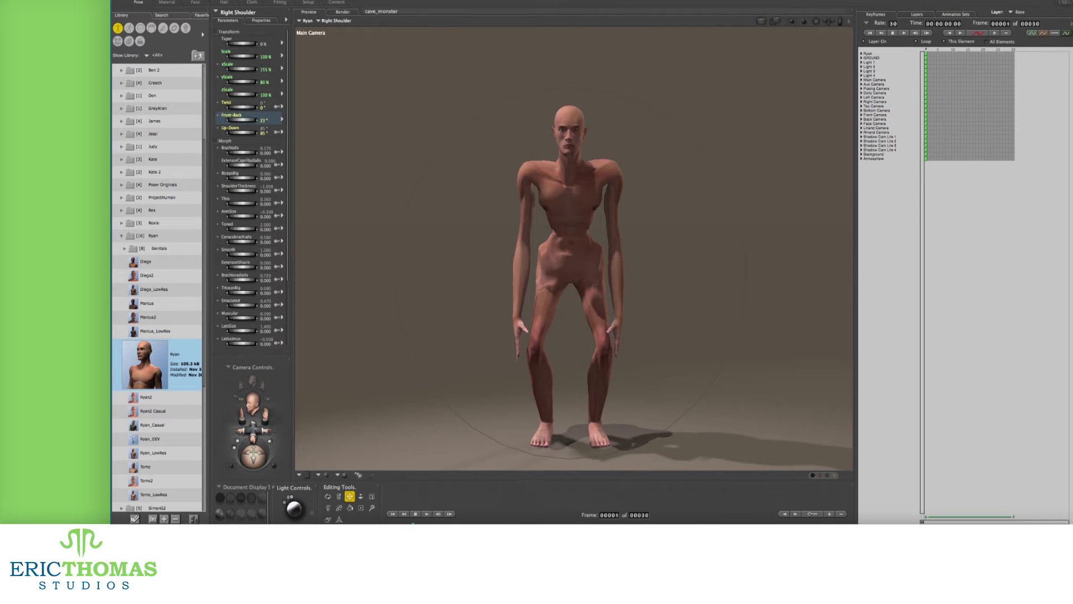
{"action": "left_click_drag", "start_coordinate": [235, 119], "coordinate": [233, 120]}
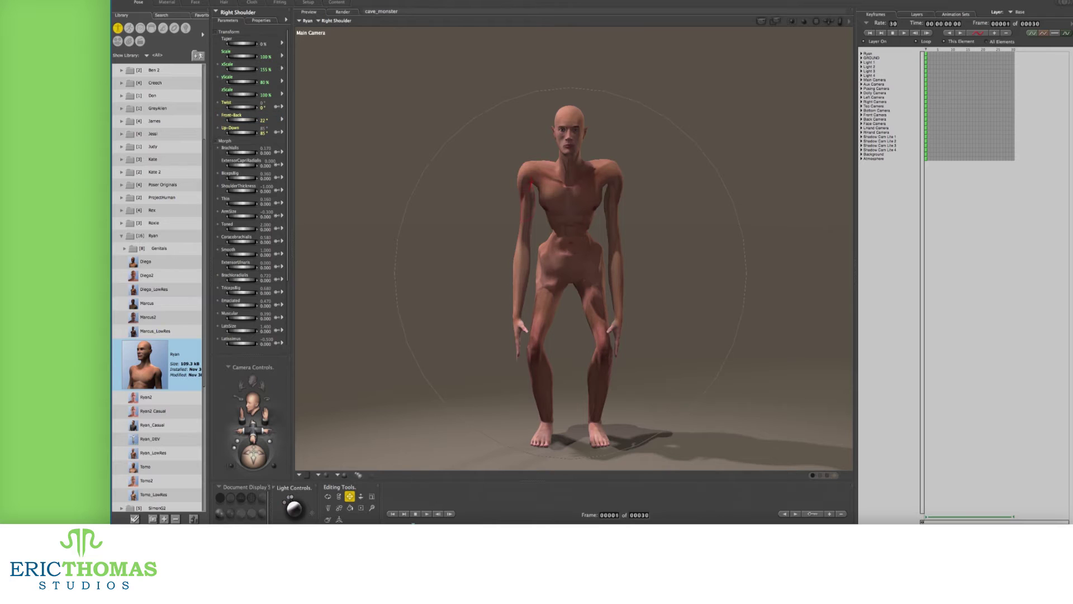
Bend the figure's head so the face drops lower between the shoulders.
{"action": "left_click", "coordinate": [569, 151]}
{"action": "mouse_move", "coordinate": [240, 132]}
{"action": "left_mouse_down"}
{"action": "mouse_move", "coordinate": [251, 132]}
{"action": "mouse_move", "coordinate": [232, 132]}
{"action": "left_mouse_up"}
{"action": "left_click", "coordinate": [568, 147]}
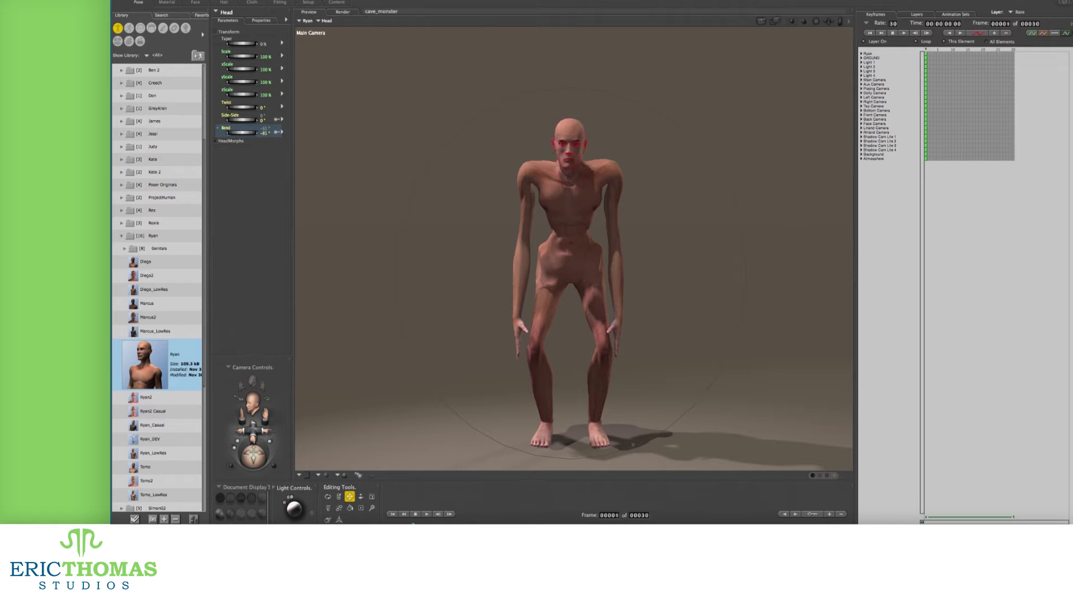
Blend the Ethnic head morphs Diego, Marcus and Tomo into the face.
{"action": "scroll", "coordinate": [574, 249], "scroll_direction": "up", "scroll_amount": 5}
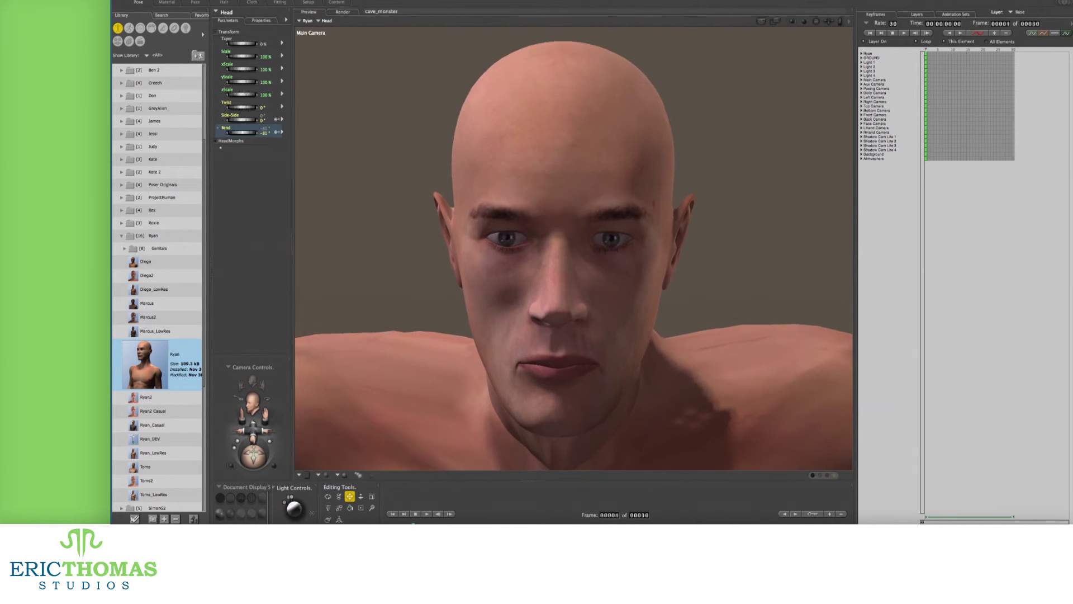
{"action": "left_click", "coordinate": [231, 141]}
{"action": "left_click", "coordinate": [228, 147]}
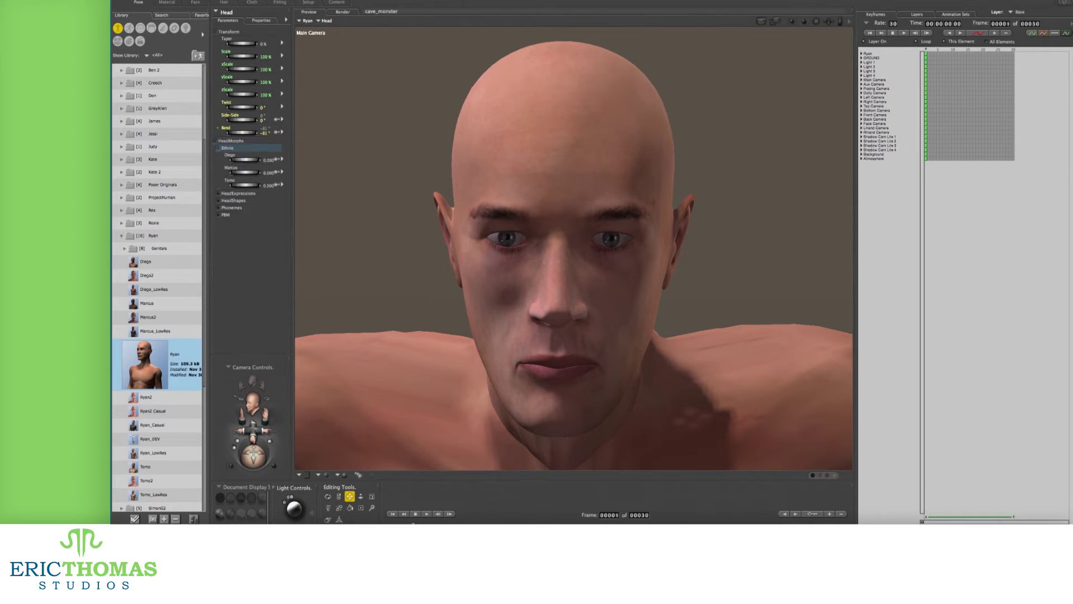
{"action": "left_click", "coordinate": [240, 182]}
{"action": "left_click_drag", "start_coordinate": [243, 184], "coordinate": [263, 160]}
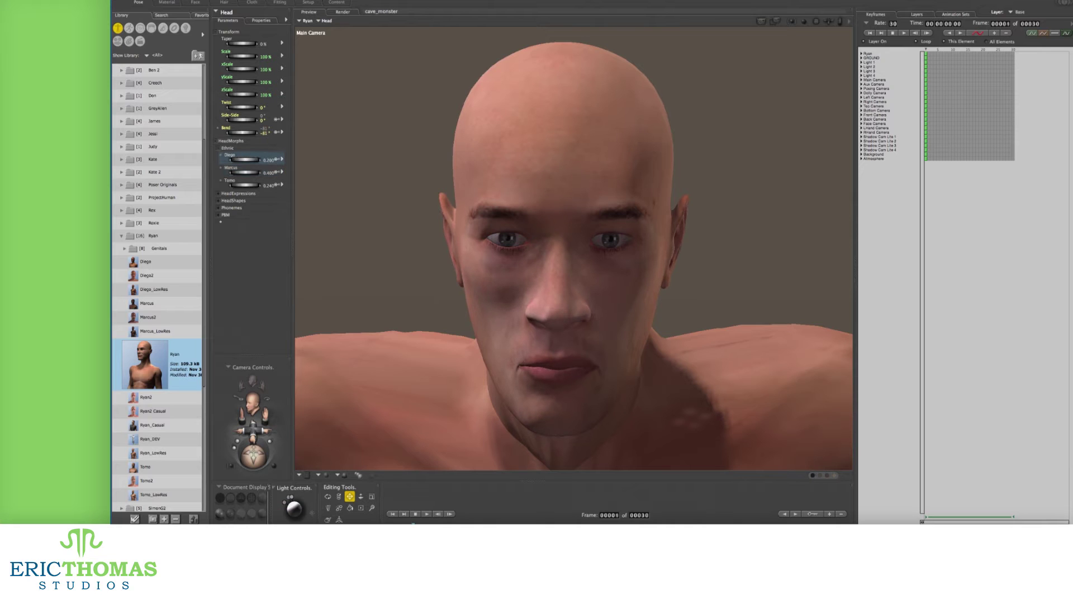
Reshape the face with the FaceShapes head morphs and open the mouth fully with MouthOpenWide at 1.000.
{"action": "left_click", "coordinate": [220, 148]}
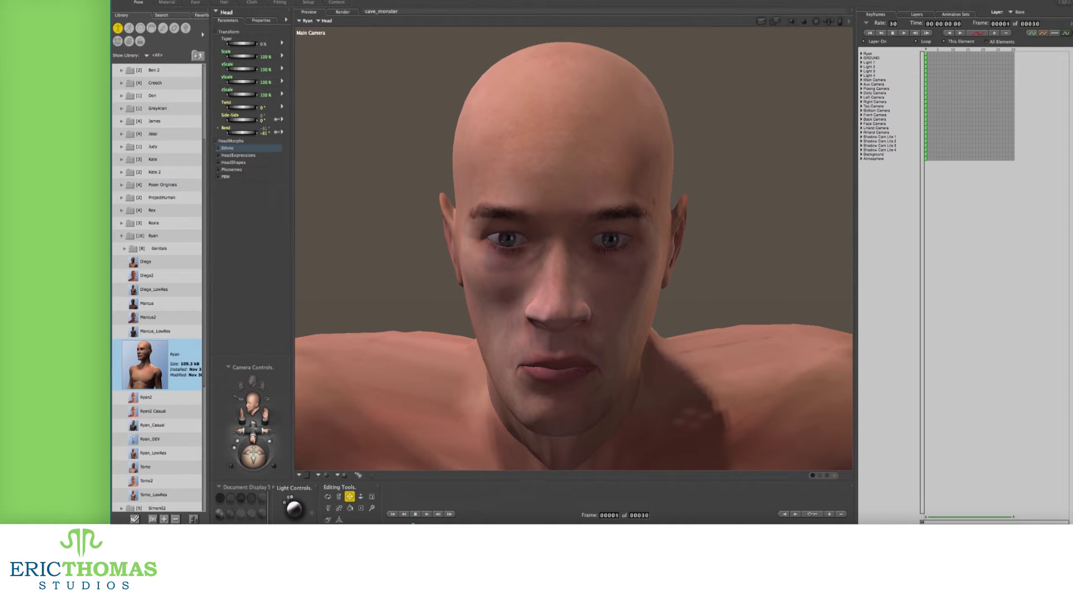
{"action": "left_click", "coordinate": [218, 162]}
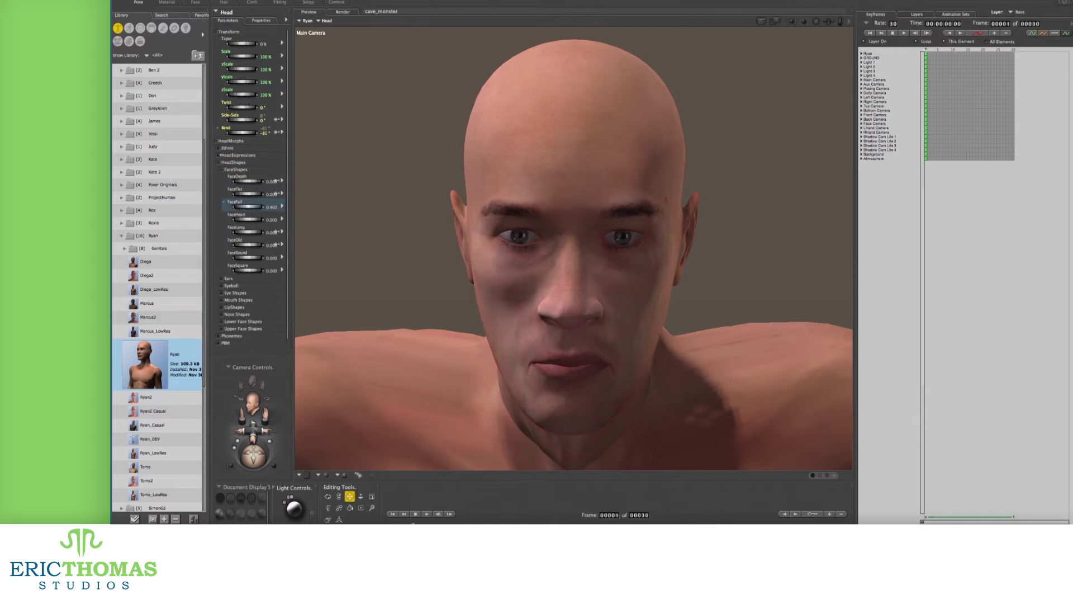
{"action": "left_click", "coordinate": [221, 169]}
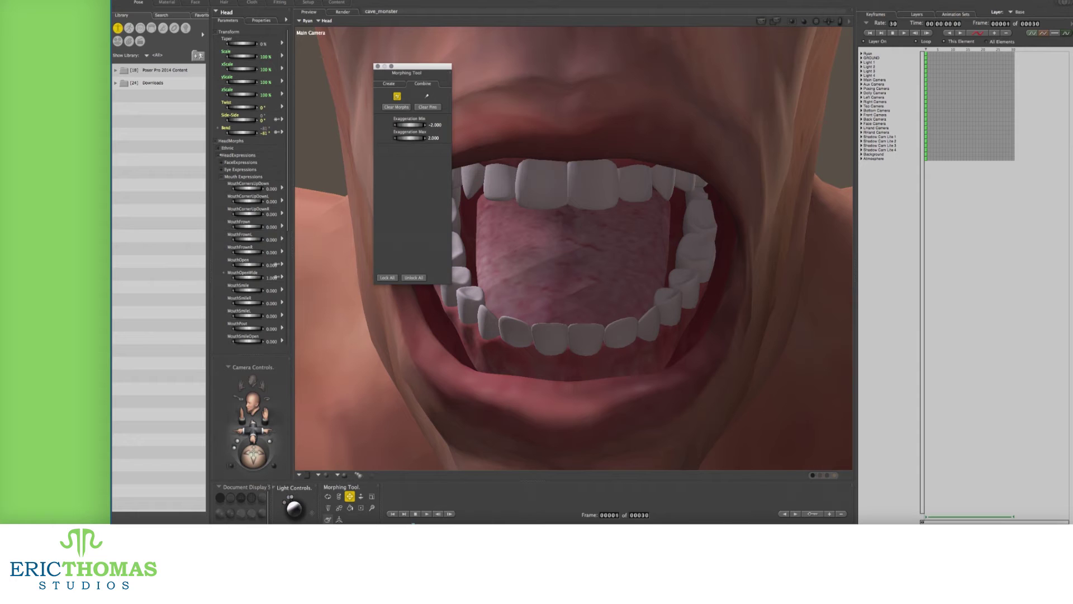
Open the Morphing Tool clear of the mouth and set it to create a custom morph with the Pull action.
{"action": "left_click", "coordinate": [328, 519]}
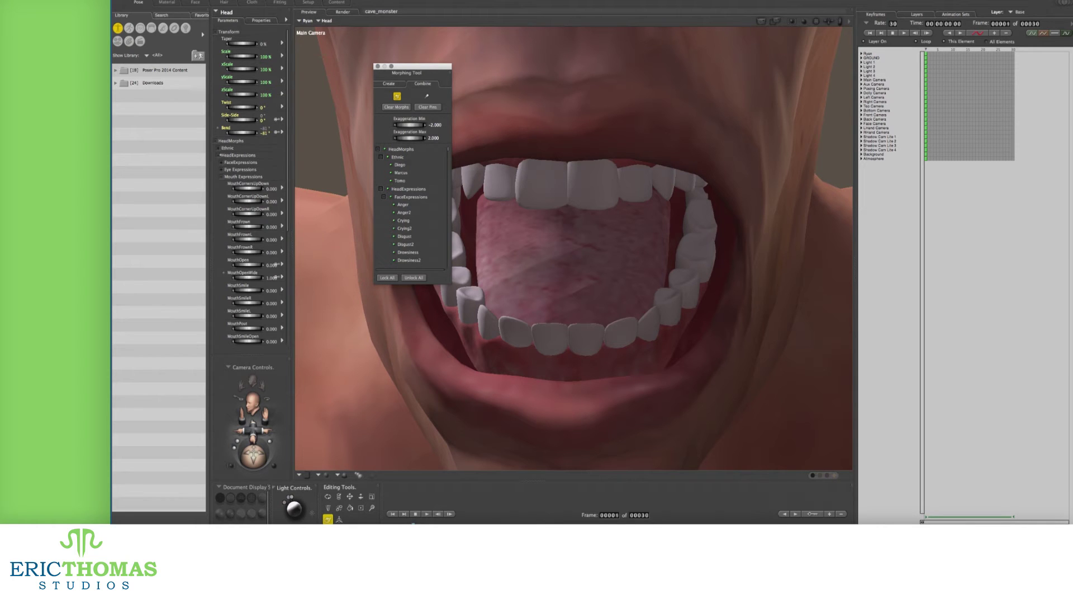
{"action": "left_click_drag", "start_coordinate": [412, 66], "coordinate": [366, 96]}
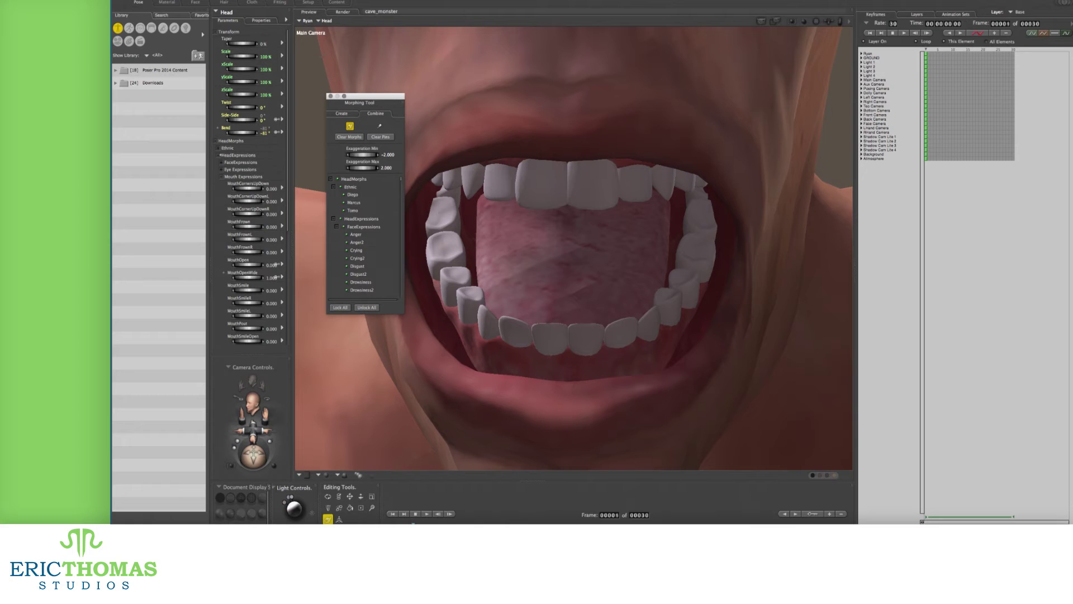
{"action": "left_click", "coordinate": [342, 114]}
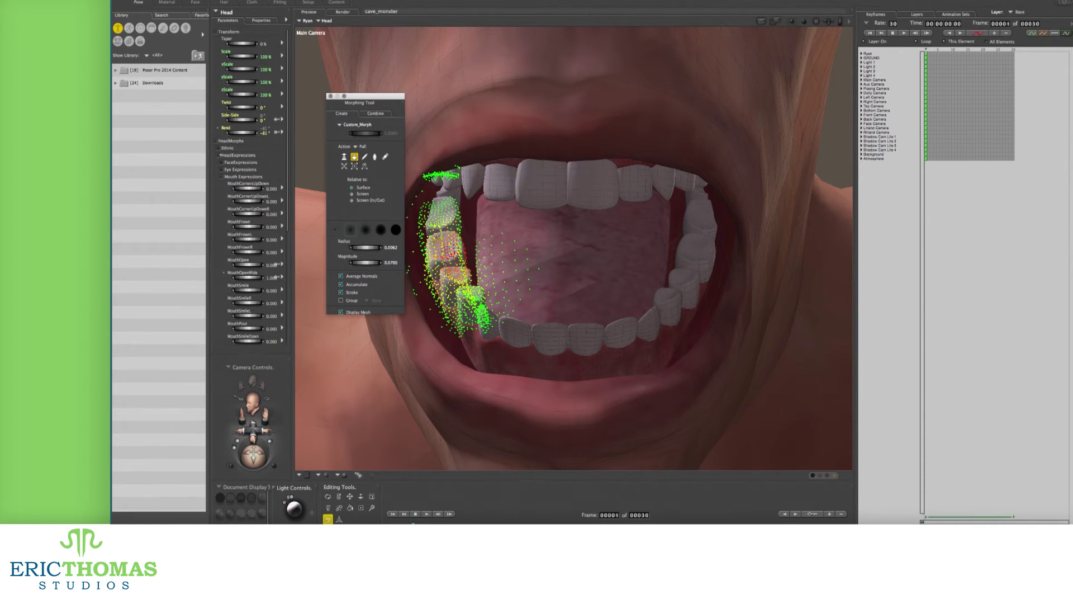
{"action": "key", "text": "t"}
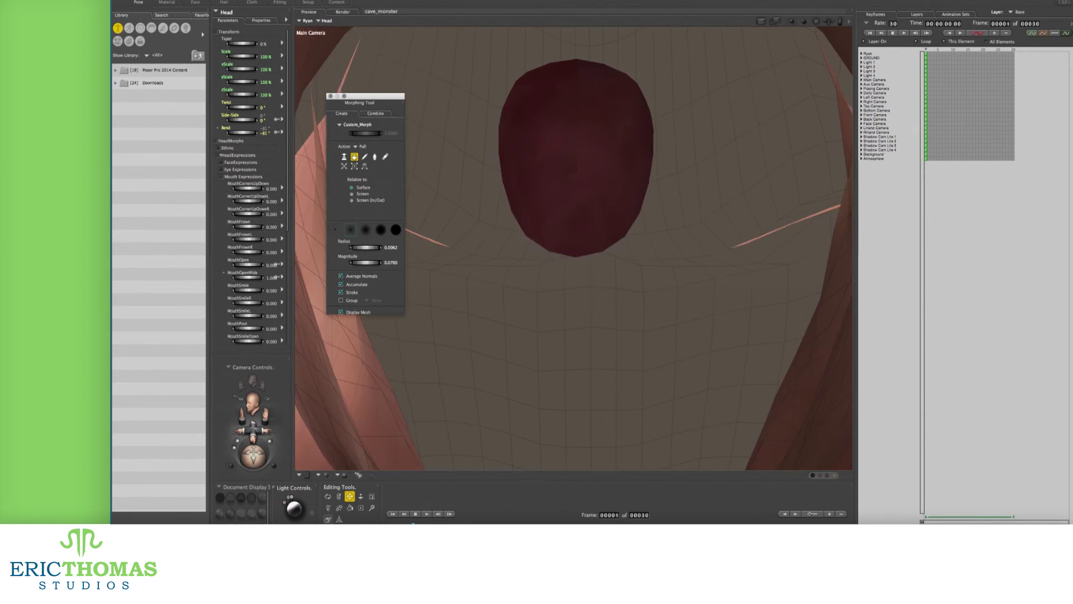
{"action": "key", "text": "super+z"}
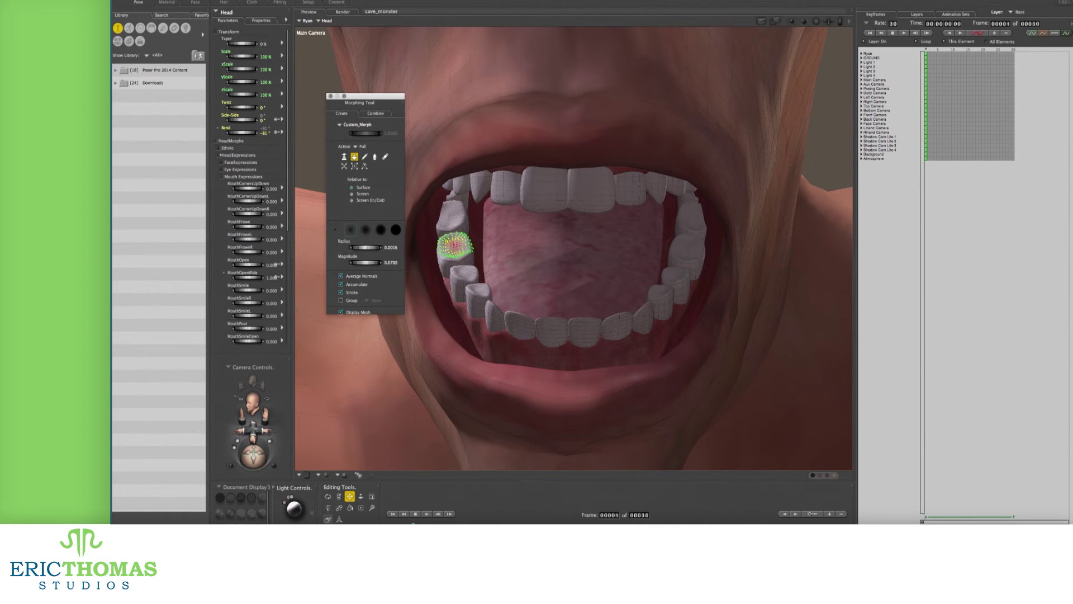
Pull the lower side teeth on both sides and an upper side tooth into long, sharp fangs using a small brush.
{"action": "mouse_move", "coordinate": [444, 240]}
{"action": "left_mouse_down"}
{"action": "mouse_move", "coordinate": [445, 215]}
{"action": "mouse_move", "coordinate": [450, 224]}
{"action": "left_mouse_up"}
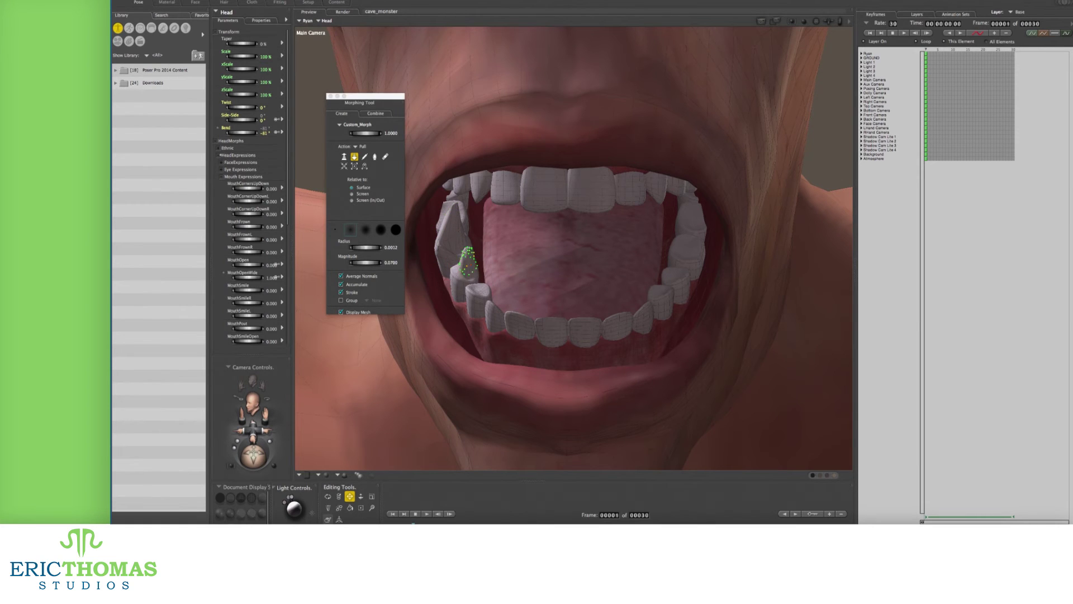
{"action": "scroll", "coordinate": [464, 268], "scroll_direction": "up", "scroll_amount": 2}
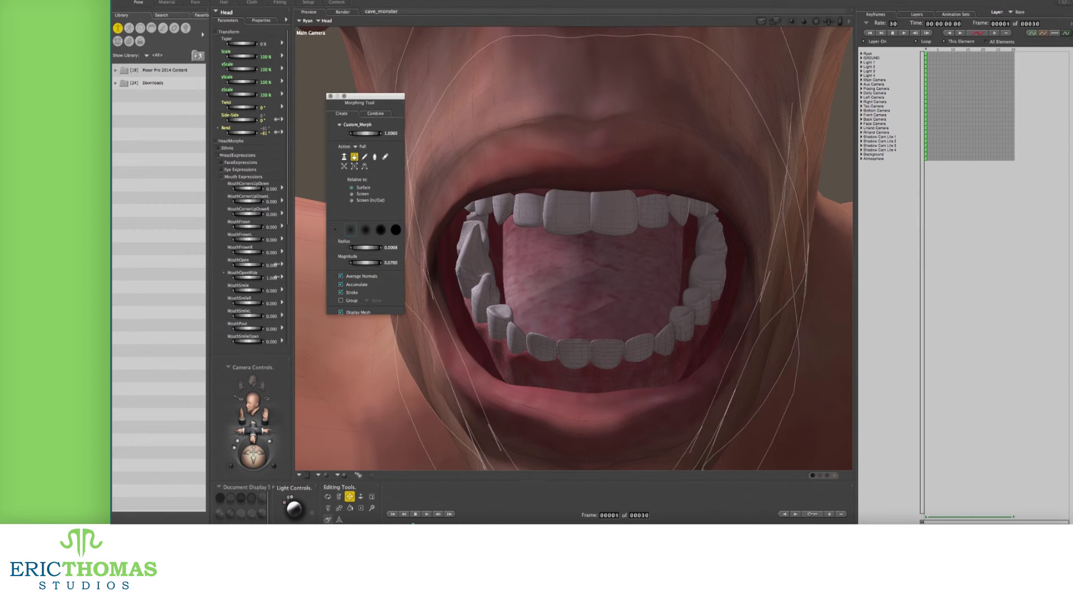
{"action": "mouse_move", "coordinate": [712, 259]}
{"action": "left_mouse_down"}
{"action": "mouse_move", "coordinate": [503, 258]}
{"action": "mouse_move", "coordinate": [505, 278]}
{"action": "mouse_move", "coordinate": [479, 258]}
{"action": "left_mouse_up"}
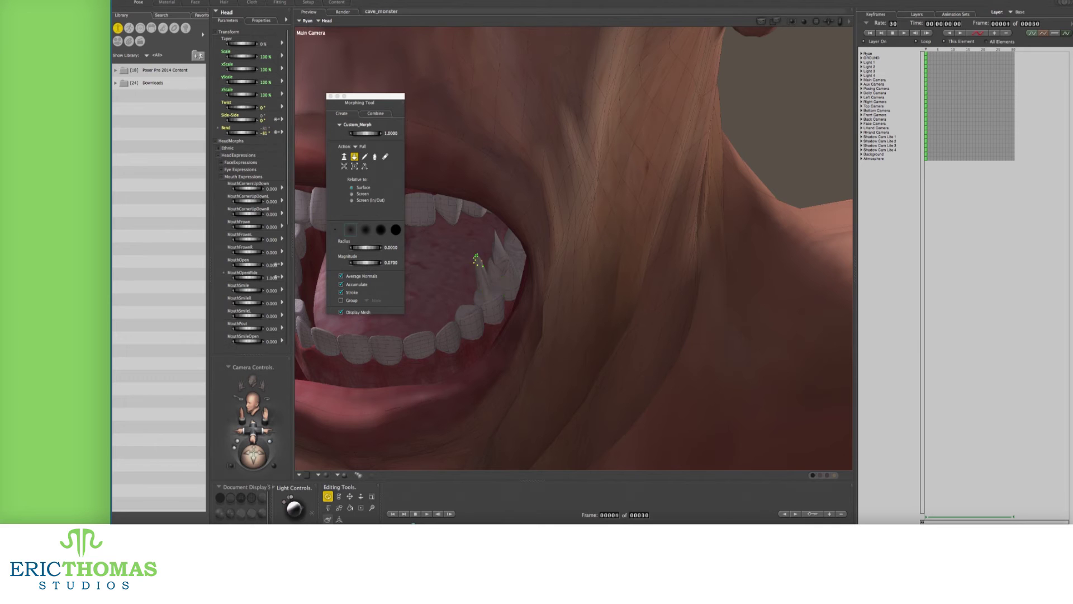
{"action": "left_click_drag", "start_coordinate": [470, 314], "coordinate": [461, 283]}
{"action": "left_click_drag", "start_coordinate": [617, 236], "coordinate": [618, 273]}
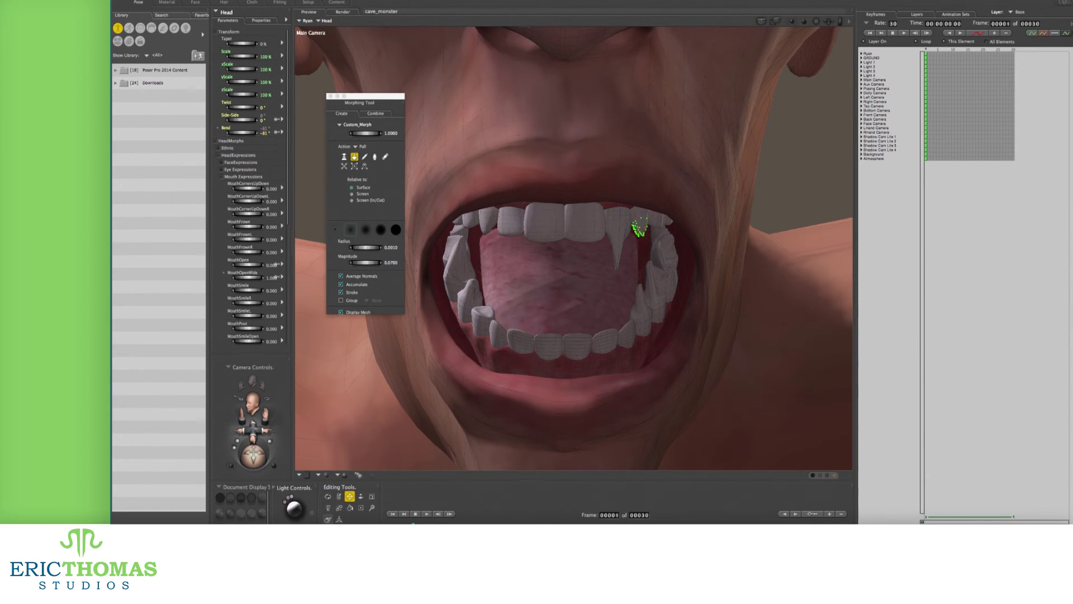
Pull the two upper front teeth and several lower front teeth into jagged points.
{"action": "left_click", "coordinate": [344, 156]}
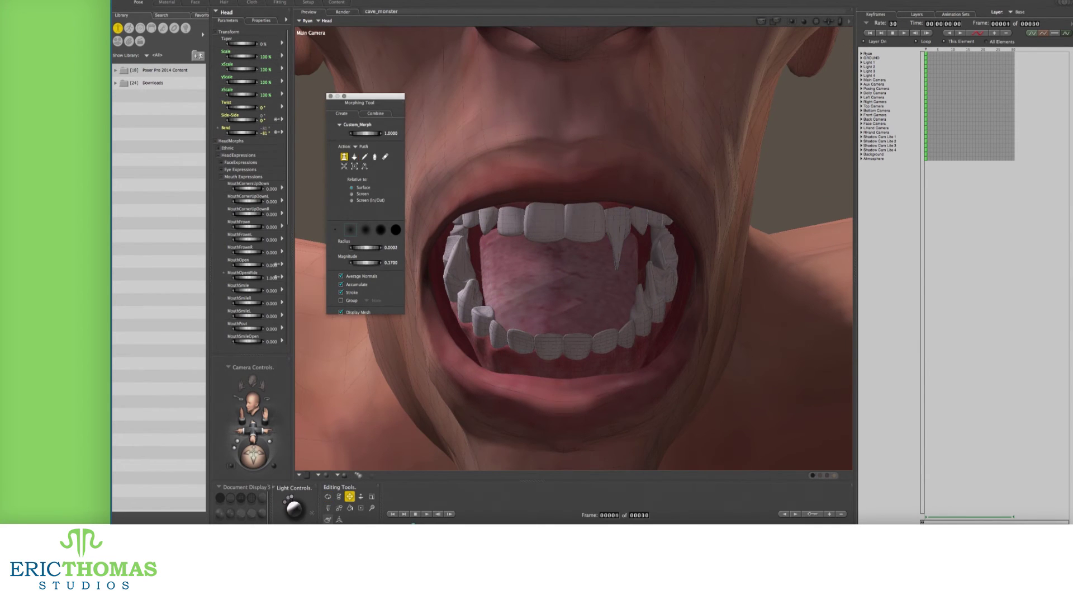
{"action": "left_click", "coordinate": [544, 229]}
{"action": "left_click", "coordinate": [355, 156]}
{"action": "left_click_drag", "start_coordinate": [522, 232], "coordinate": [529, 253]}
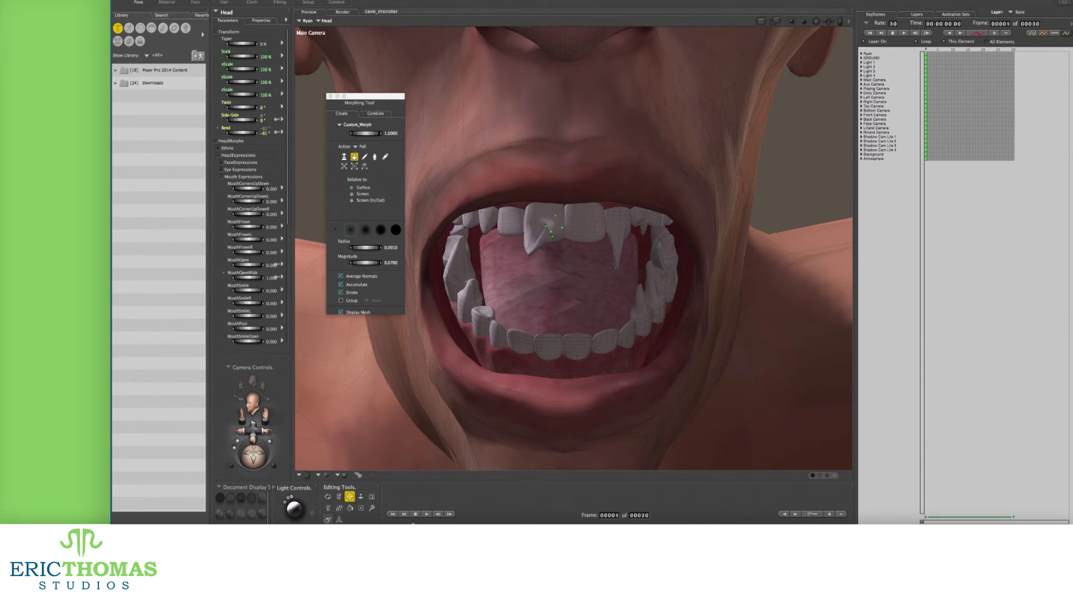
{"action": "left_click_drag", "start_coordinate": [587, 233], "coordinate": [583, 245]}
{"action": "mouse_move", "coordinate": [576, 335]}
{"action": "left_mouse_down"}
{"action": "mouse_move", "coordinate": [576, 312]}
{"action": "mouse_move", "coordinate": [601, 314]}
{"action": "left_mouse_up"}
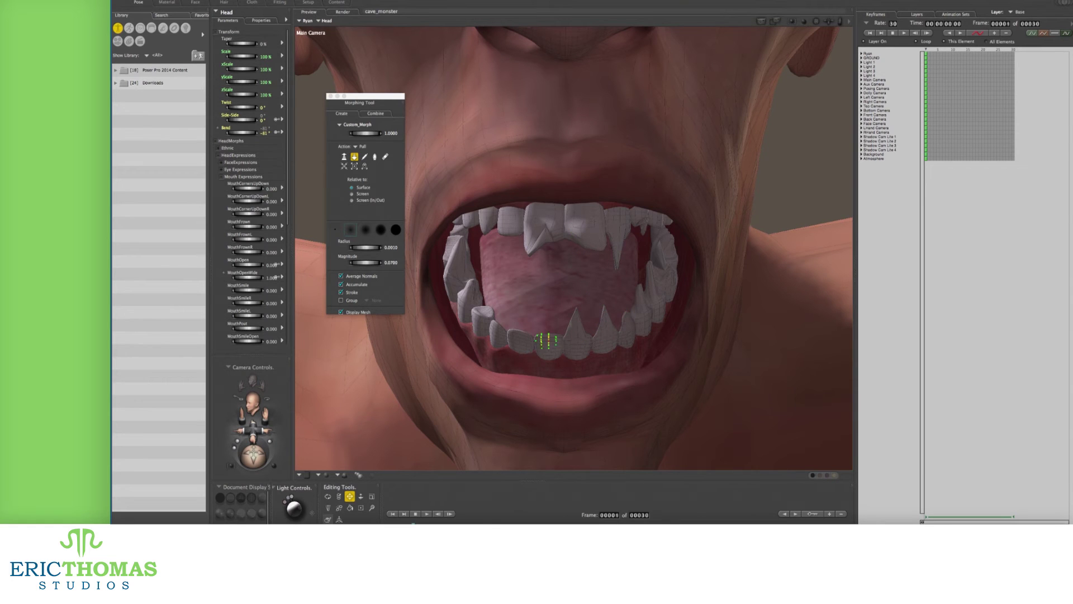
Reduce the brush radius and set the strength of the custom tooth morph to 1.2.
{"action": "left_click_drag", "start_coordinate": [366, 247], "coordinate": [355, 247]}
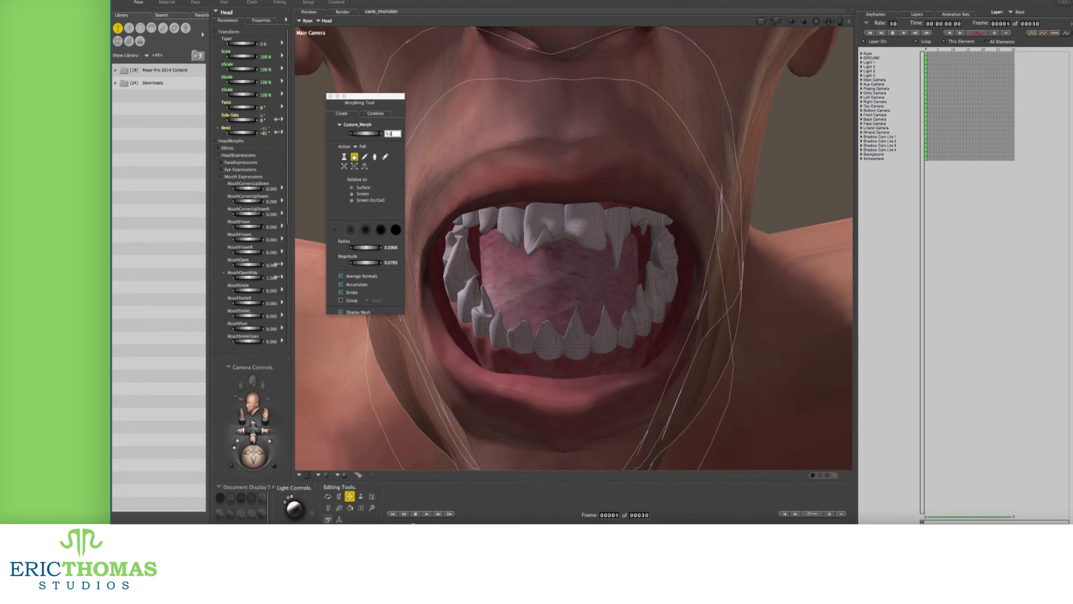
{"action": "key", "text": "Return"}
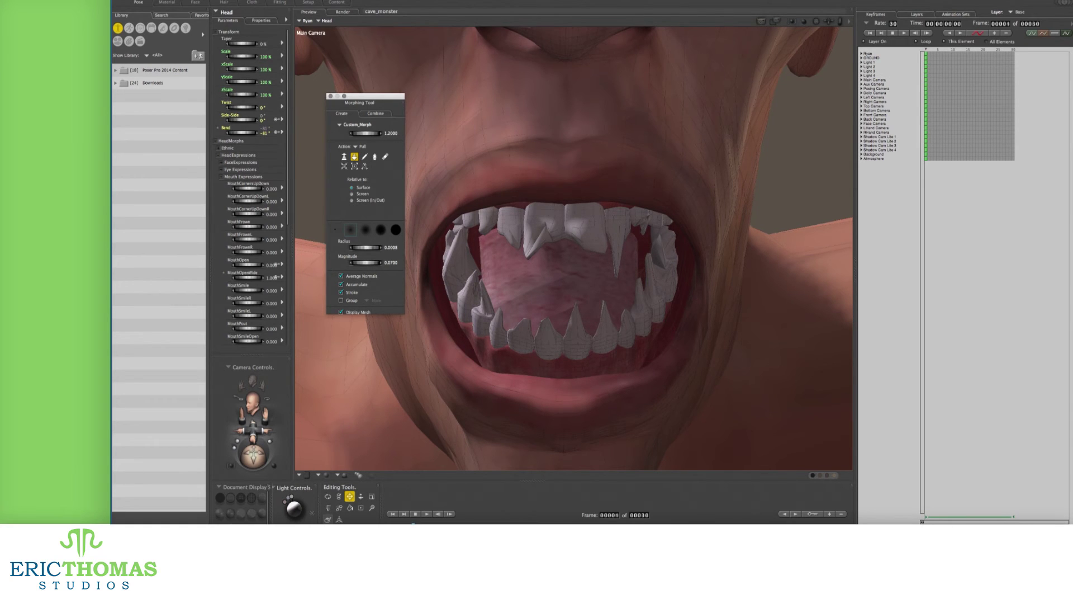
{"action": "left_click", "coordinate": [376, 114]}
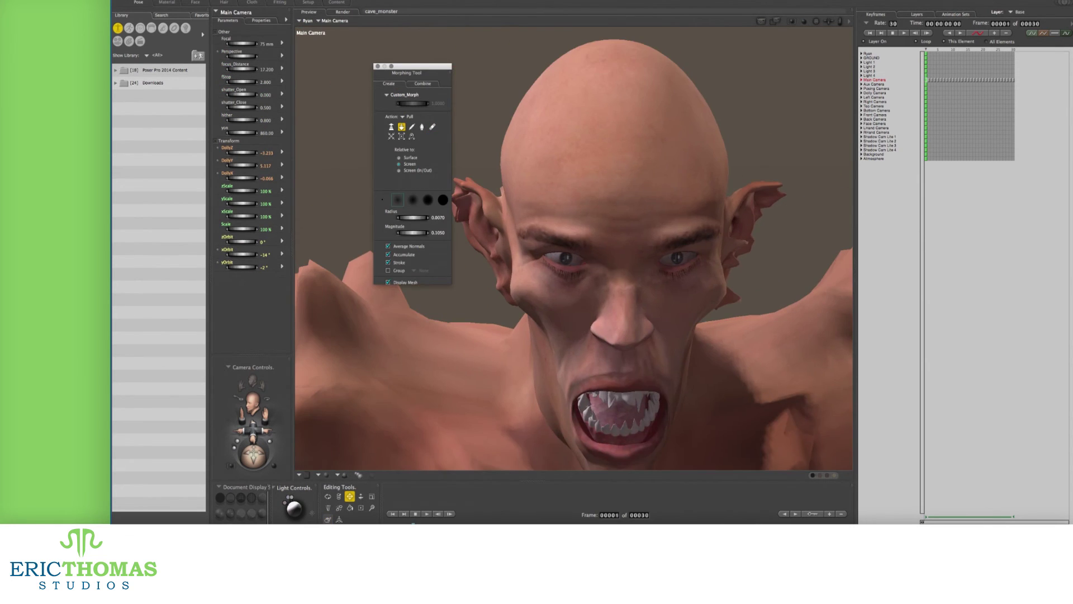
Select the head, sculpt the skull and side of the face with the morph brush, and switch to the Restore action.
{"action": "left_click", "coordinate": [553, 212]}
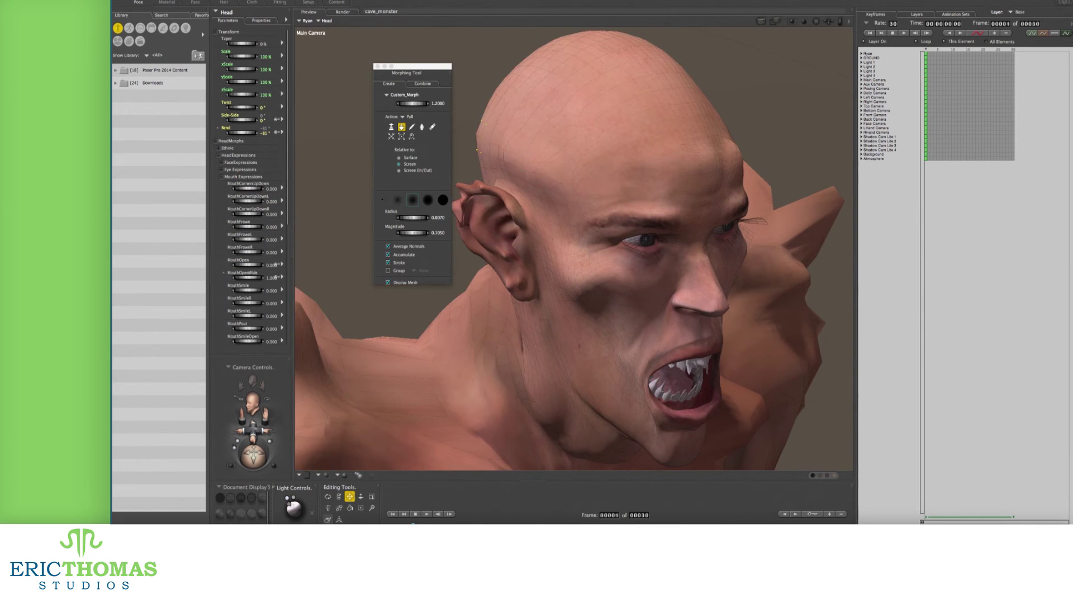
{"action": "left_click_drag", "start_coordinate": [479, 134], "coordinate": [515, 193]}
{"action": "mouse_move", "coordinate": [531, 234]}
{"action": "left_mouse_down"}
{"action": "mouse_move", "coordinate": [550, 264]}
{"action": "mouse_move", "coordinate": [602, 253]}
{"action": "mouse_move", "coordinate": [529, 265]}
{"action": "mouse_move", "coordinate": [598, 290]}
{"action": "mouse_move", "coordinate": [719, 296]}
{"action": "mouse_move", "coordinate": [580, 308]}
{"action": "left_mouse_up"}
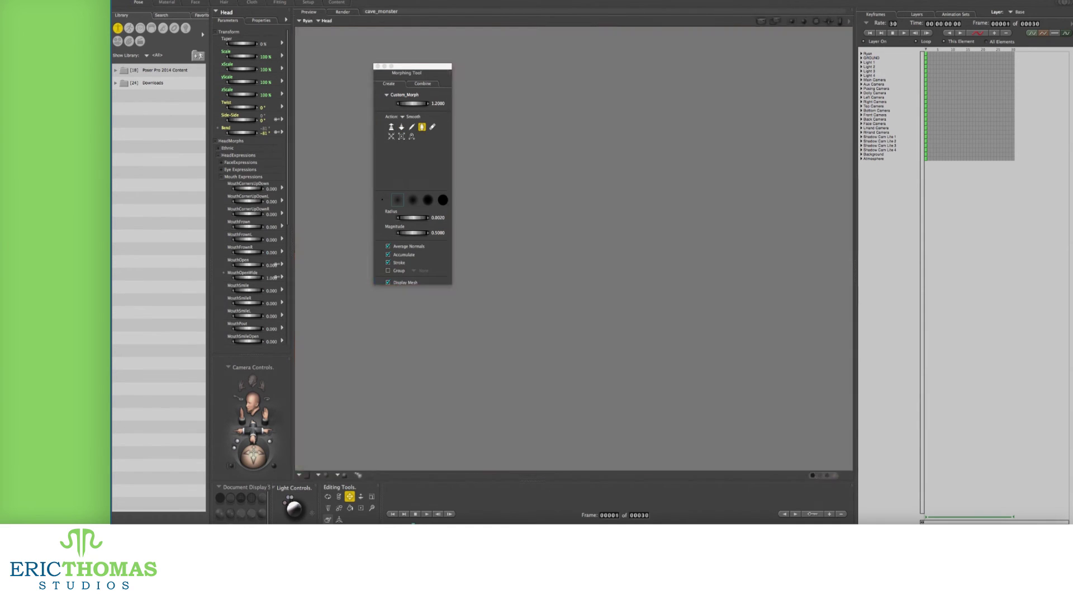
{"action": "left_click", "coordinate": [432, 127]}
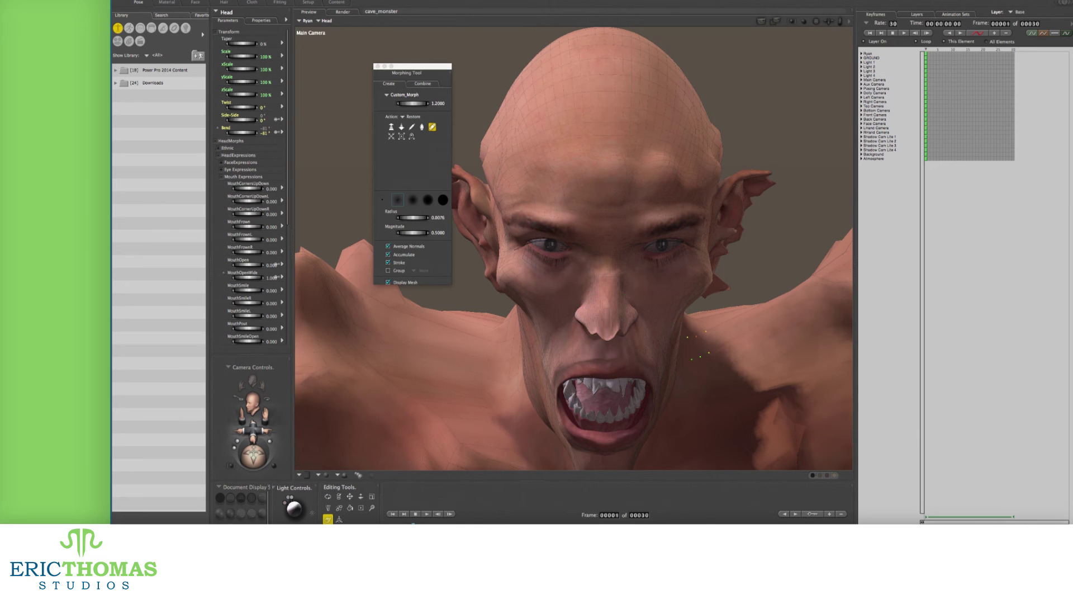